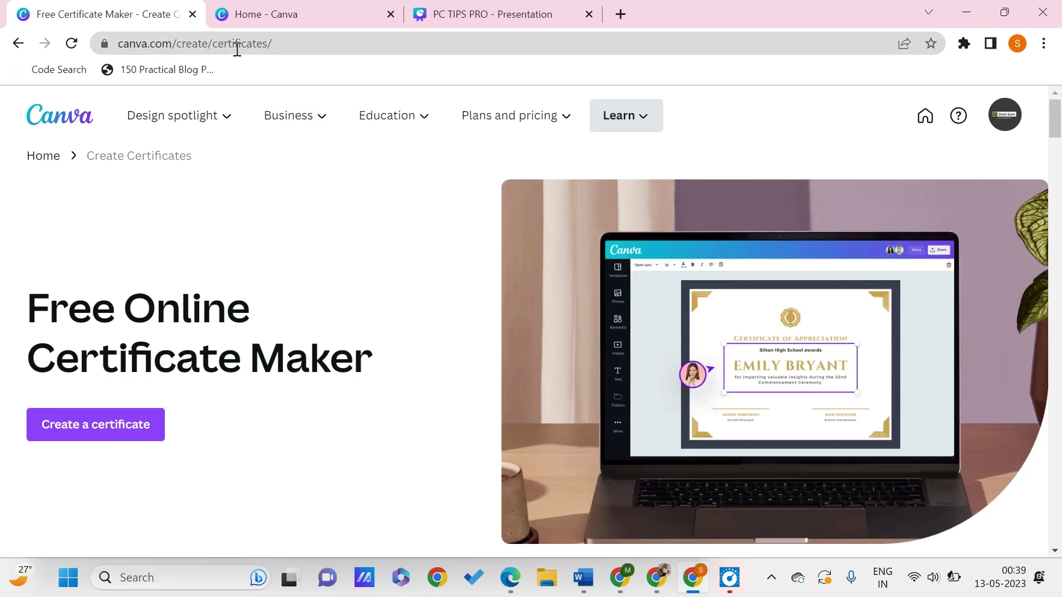
Step: Start a blank A4 landscape design from the Free Online Certificate Maker page
mouse_move(288, 115)
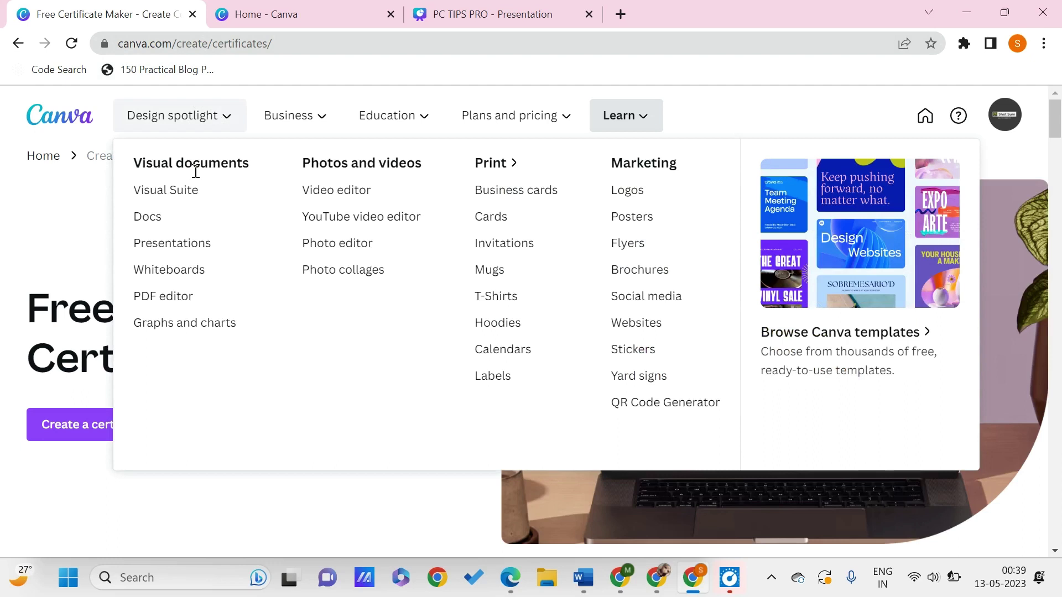
scroll(191, 260, "down", 1)
scroll(191, 260, "down", 1)
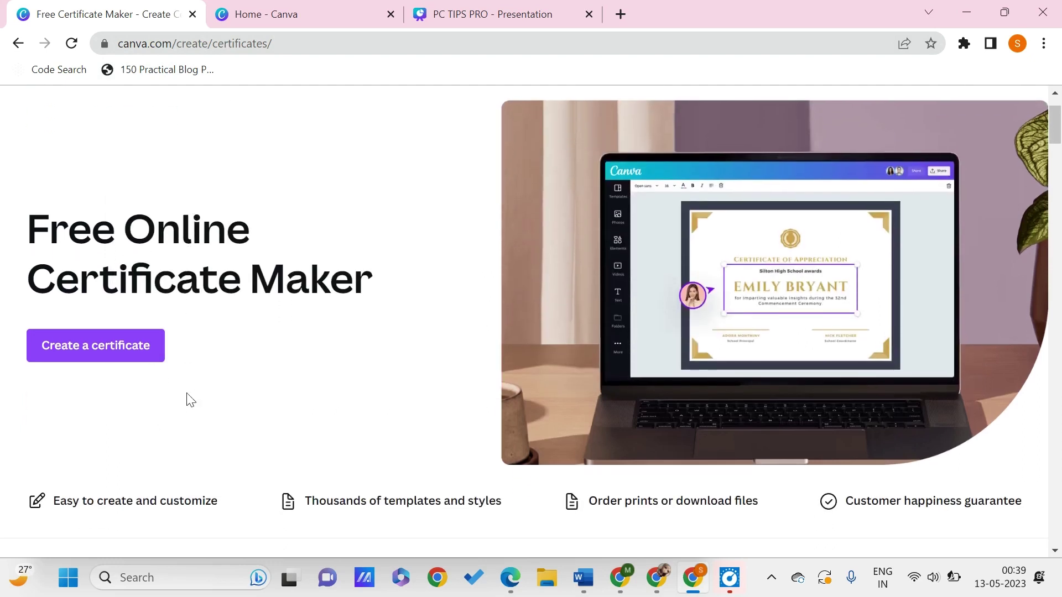
left_click(132, 357)
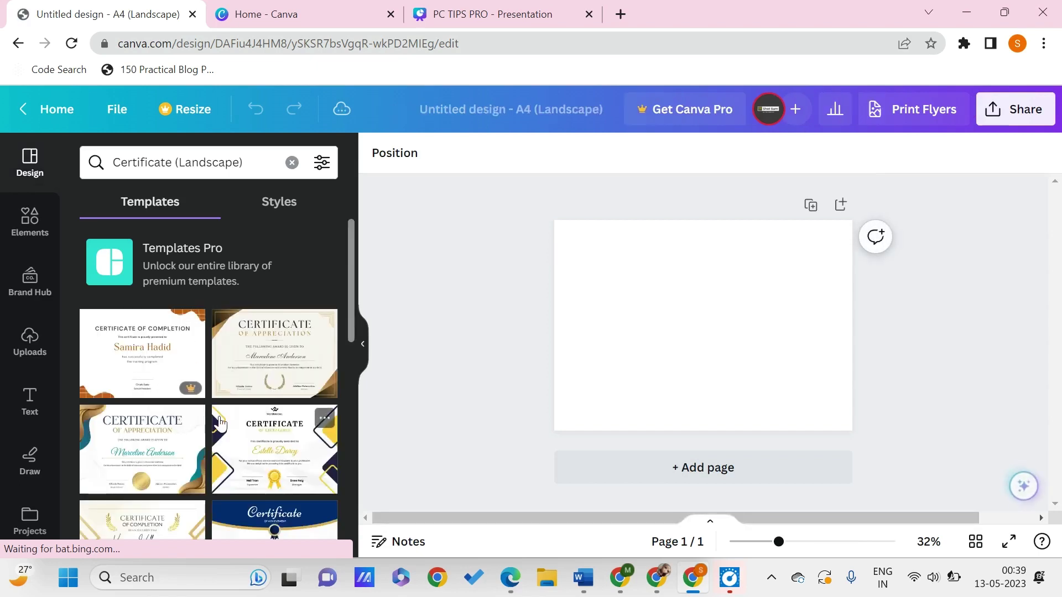
Step: Pick the navy-and-gold White Simple Certificate of Appreciation from the Certificate (Landscape) templates
scroll(220, 423, "down", 1)
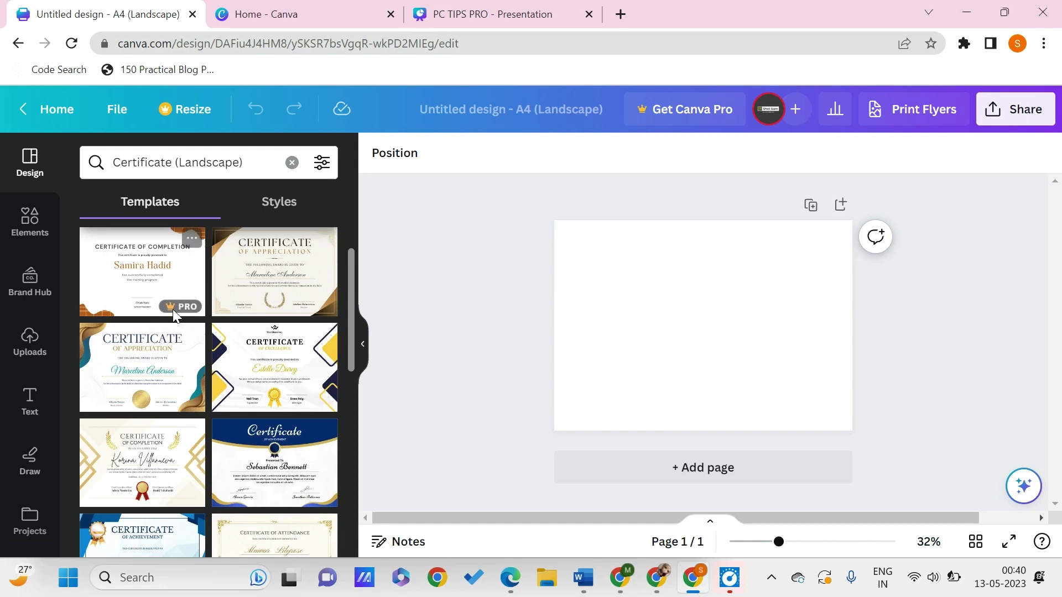
scroll(169, 335, "up", 2)
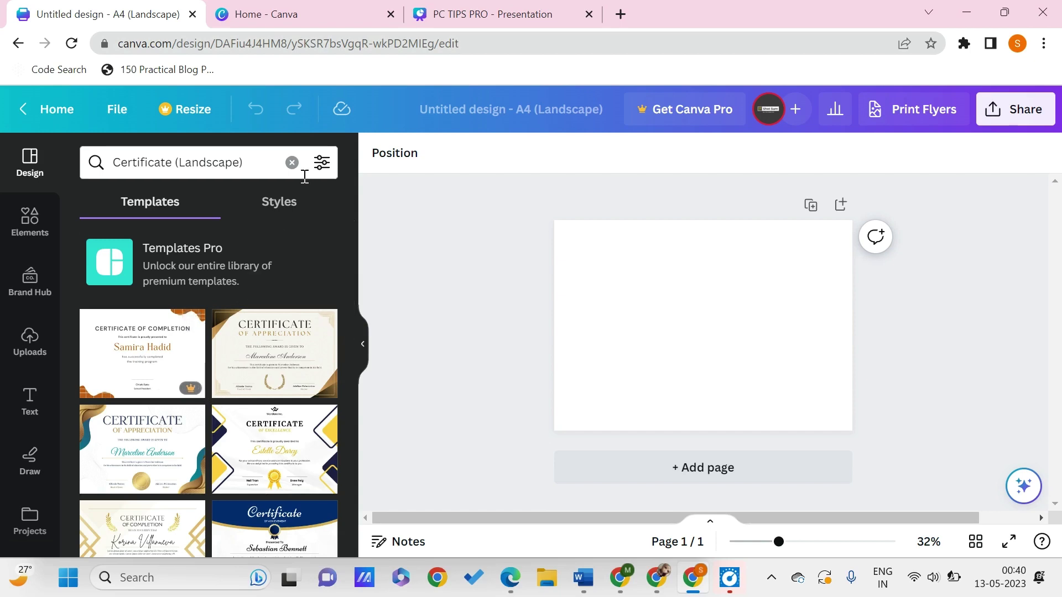
scroll(193, 304, "down", 10)
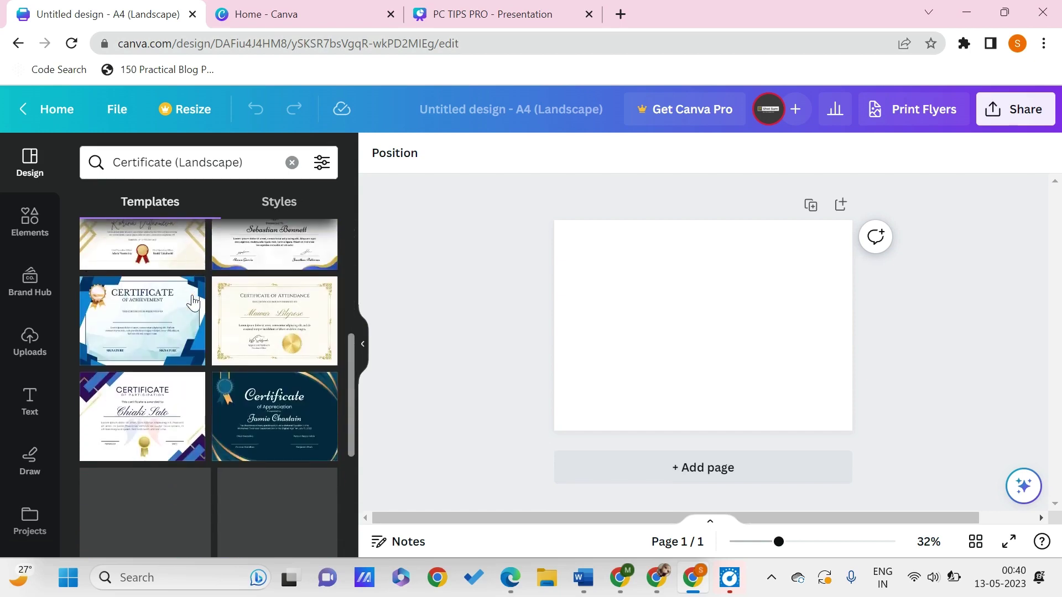
scroll(160, 387, "down", 10)
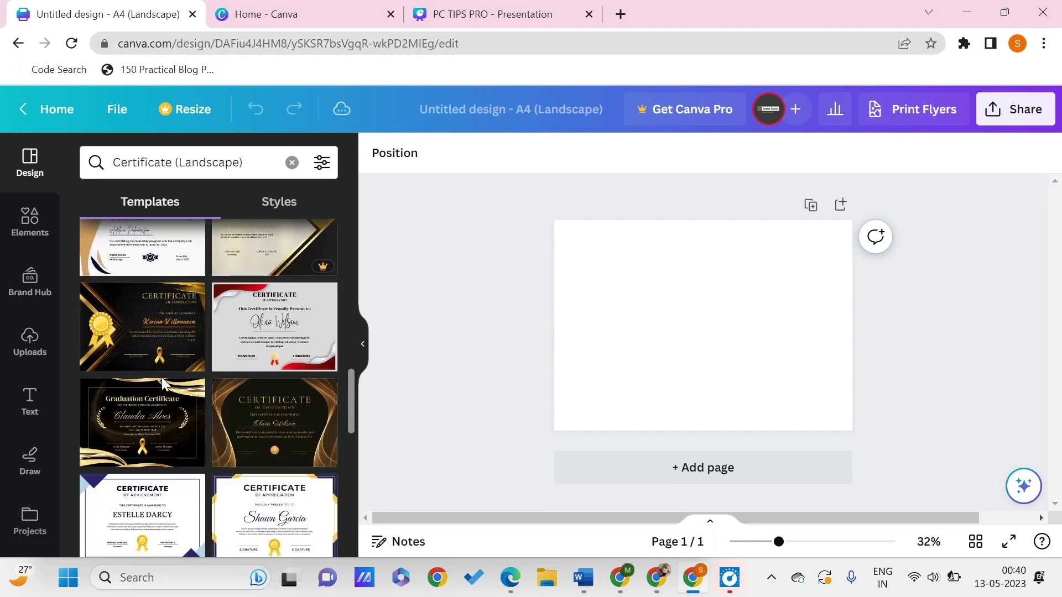
scroll(180, 372, "down", 5)
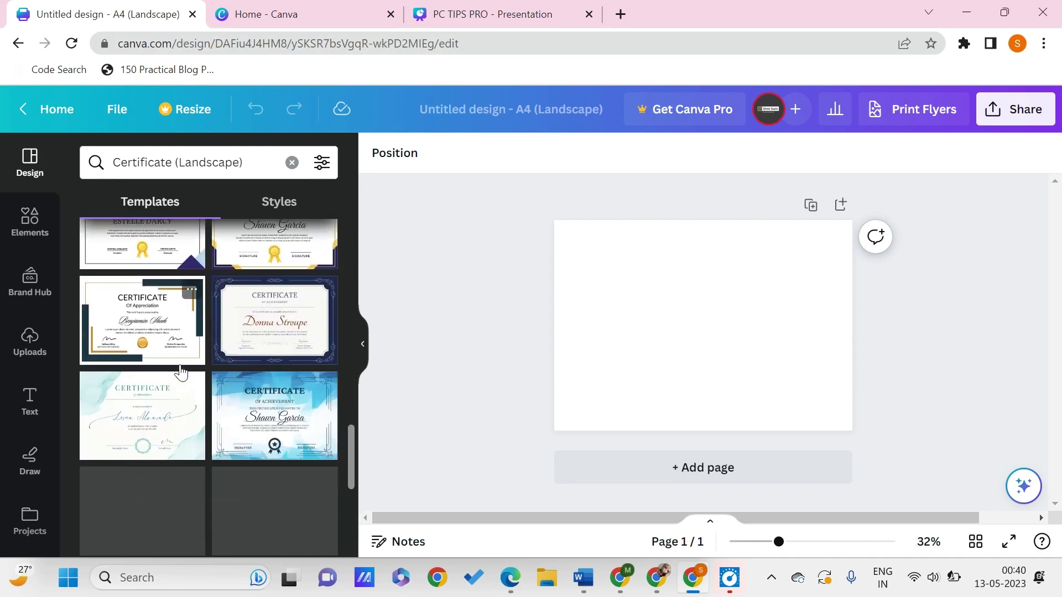
left_click(178, 335)
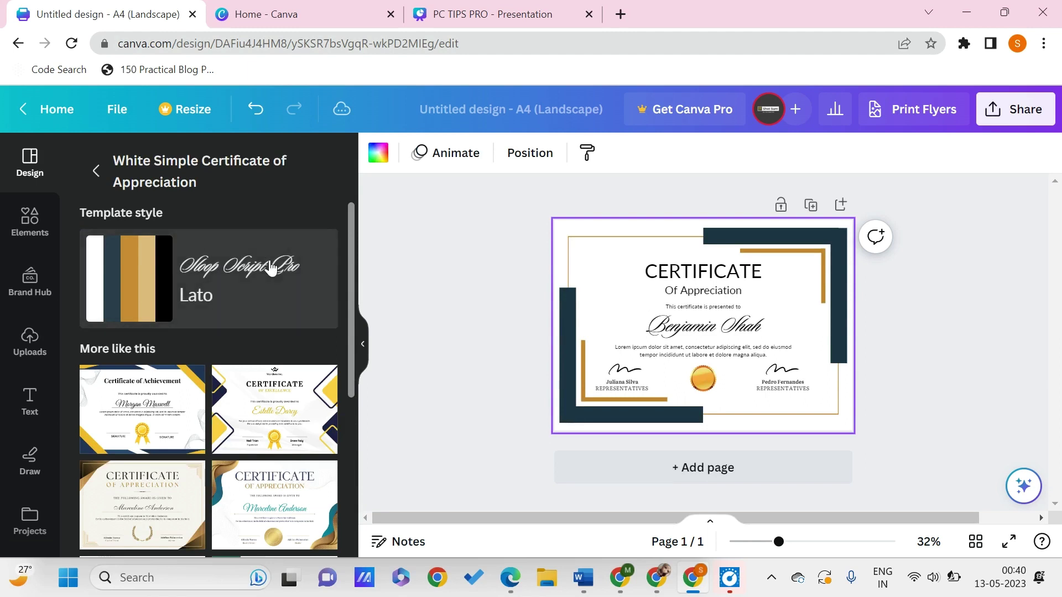
Step: Apply the template's font style, then shuffle the palettes back toward navy and gold
left_click(180, 281)
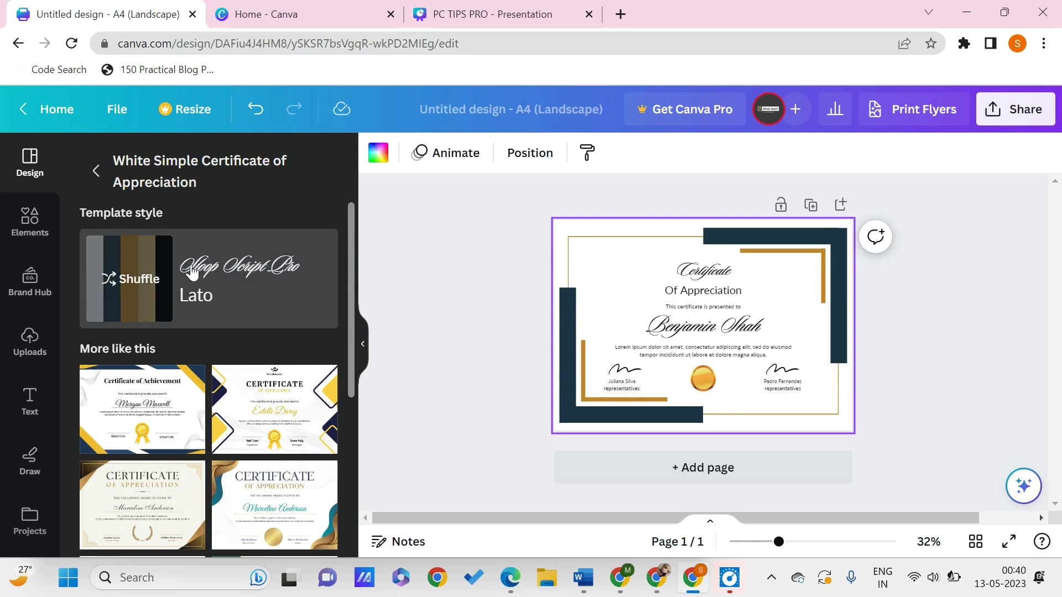
left_click(141, 260)
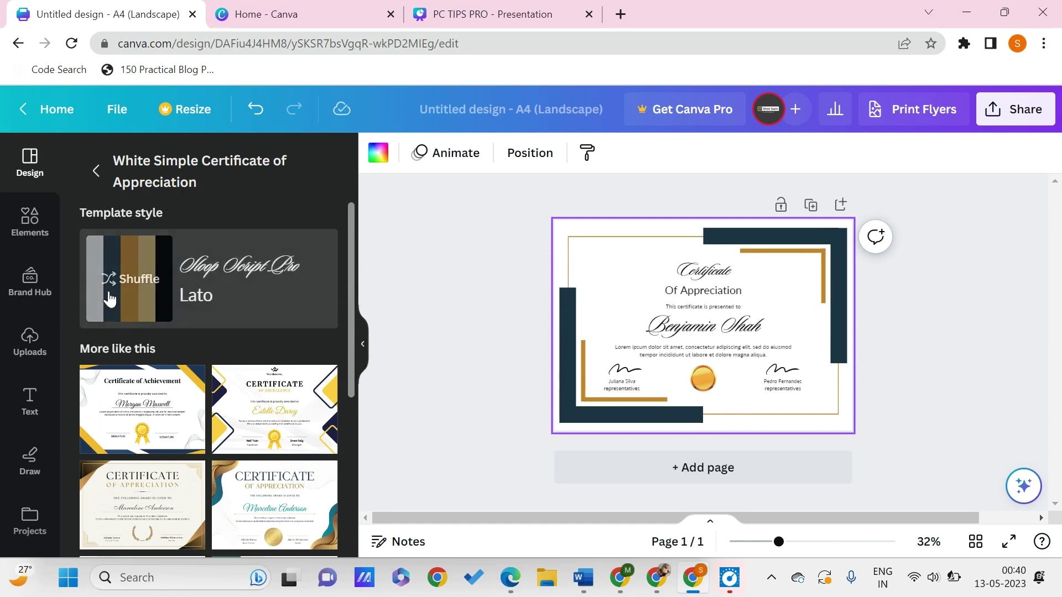
left_click(125, 295)
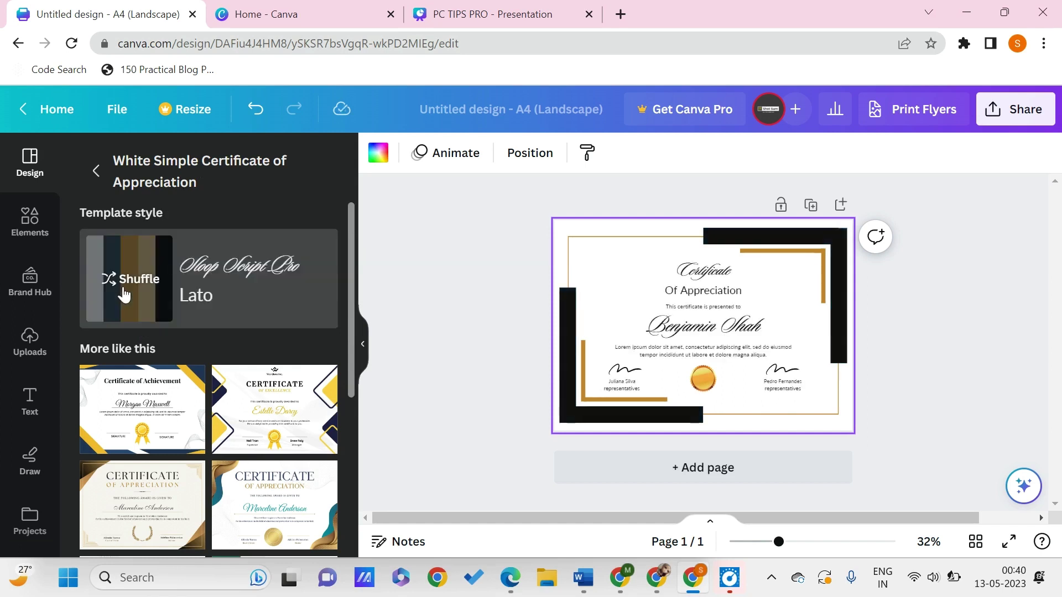
left_click(125, 295)
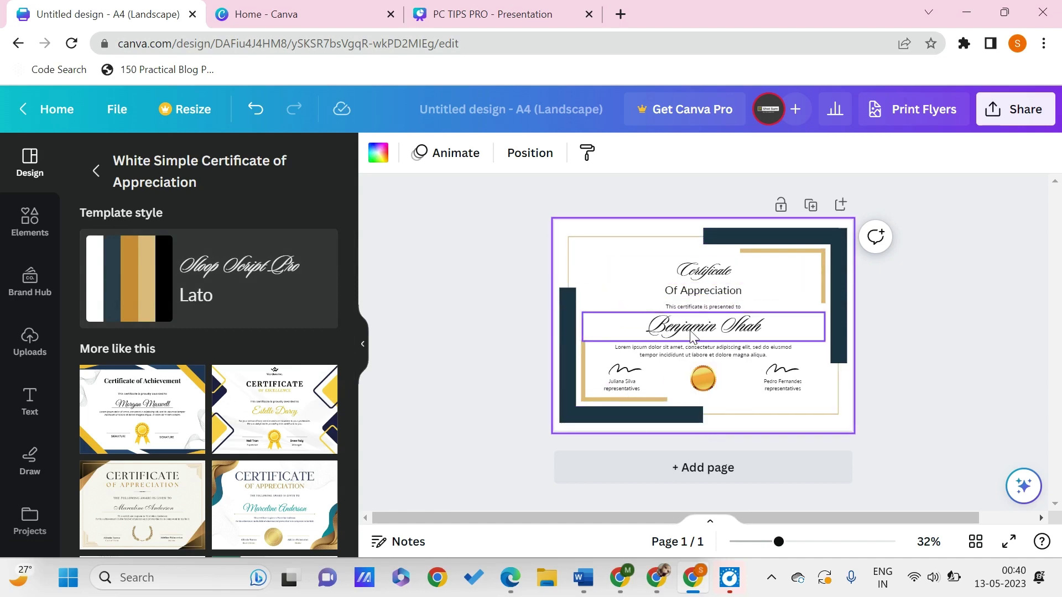
scroll(722, 291, "up", 2)
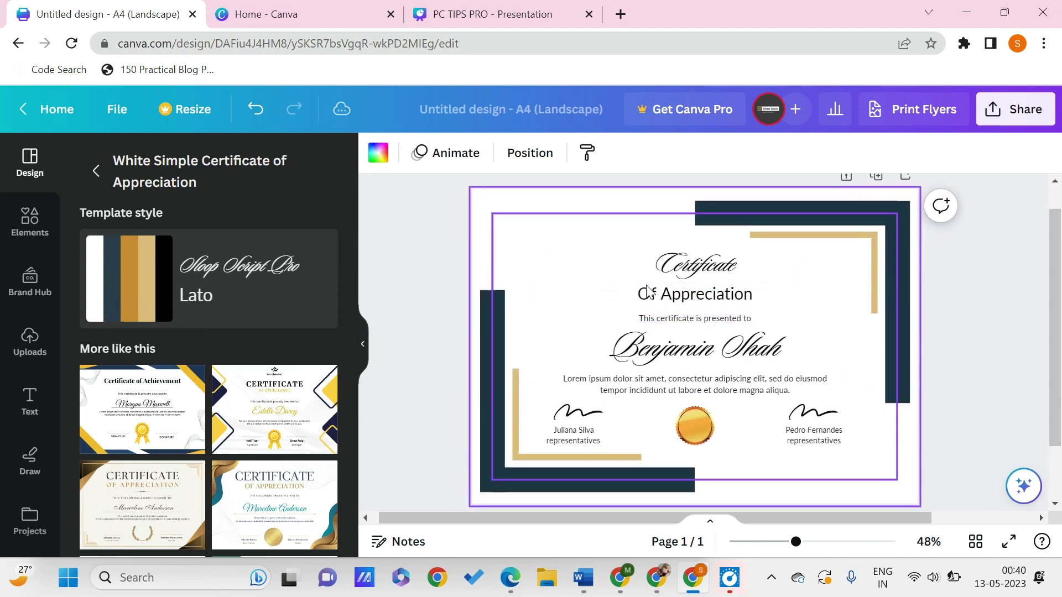
left_click(705, 435)
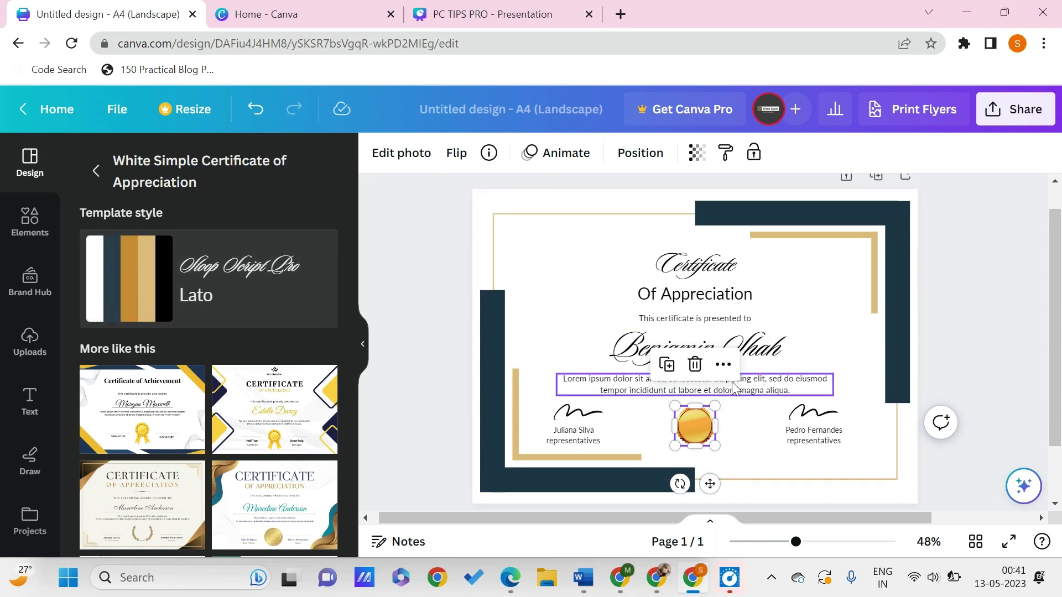
double_click(691, 256)
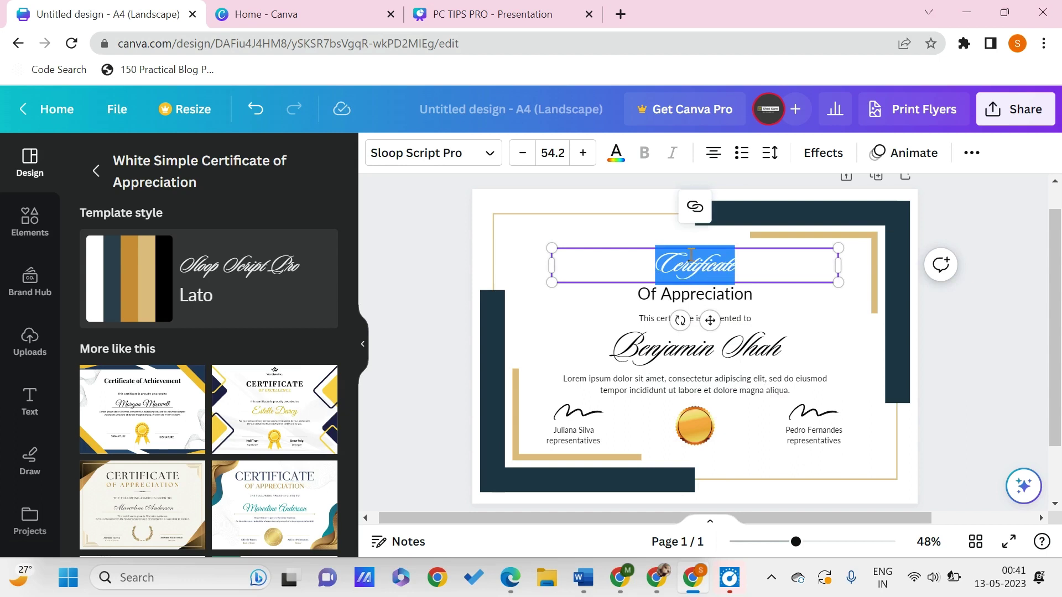
Step: Type the new recipient's name over the sample name, then select the left signature image
left_click(631, 354)
triple_click(674, 354)
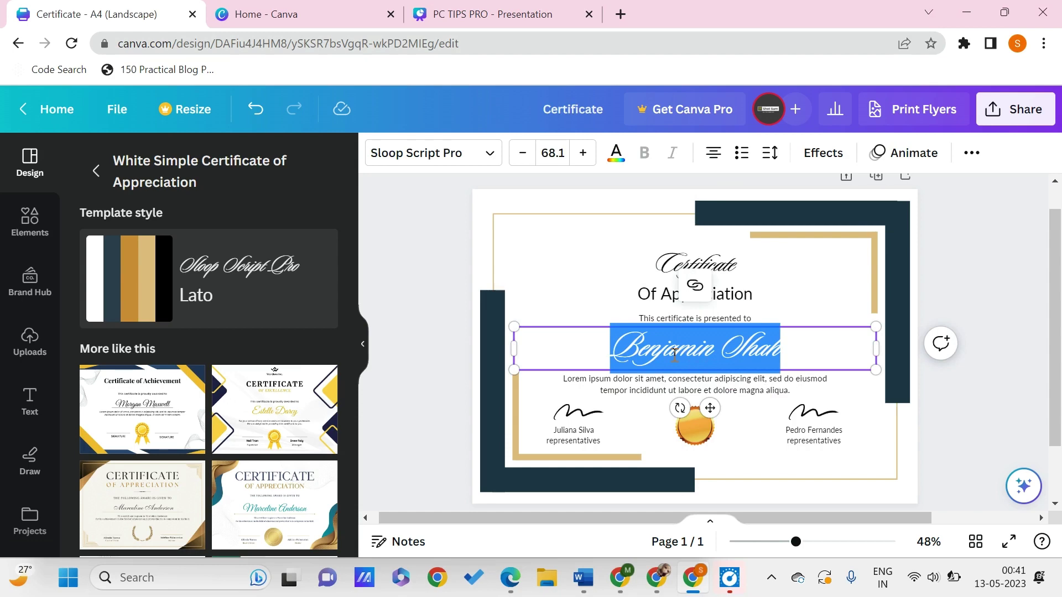
type("SR")
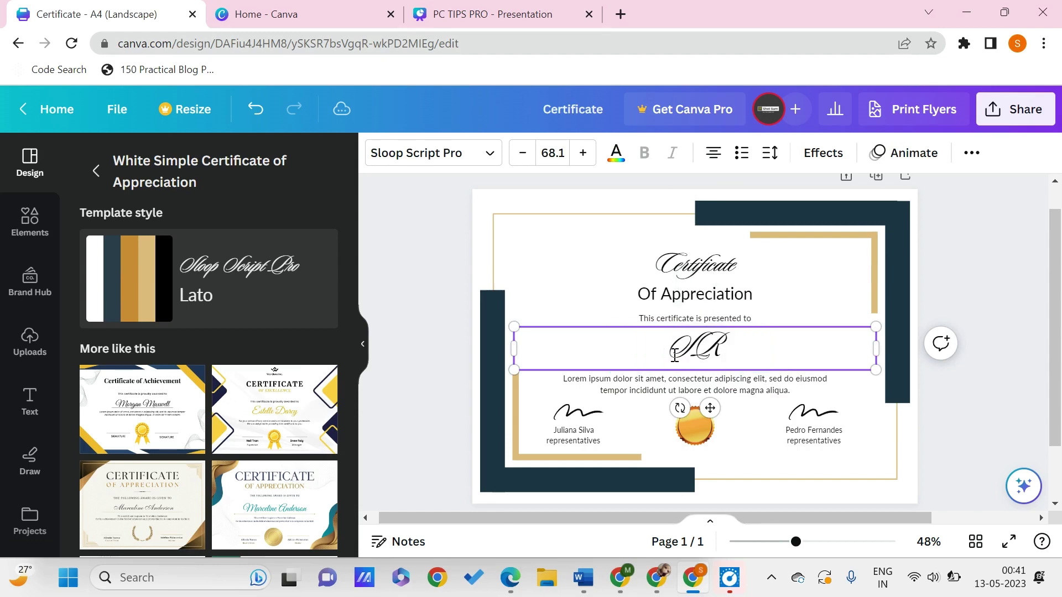
type("TJA")
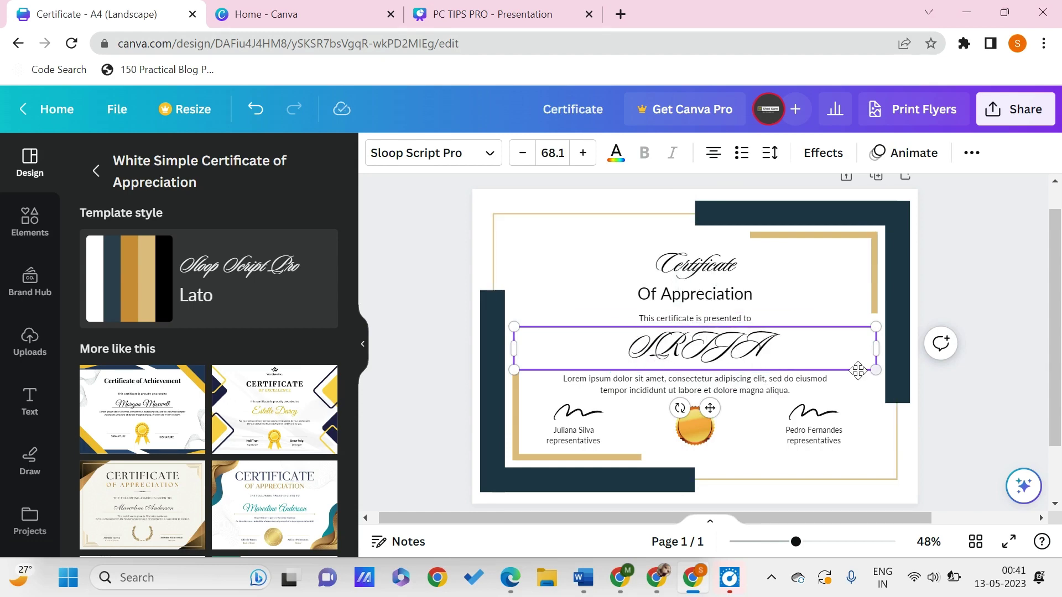
left_click(585, 424)
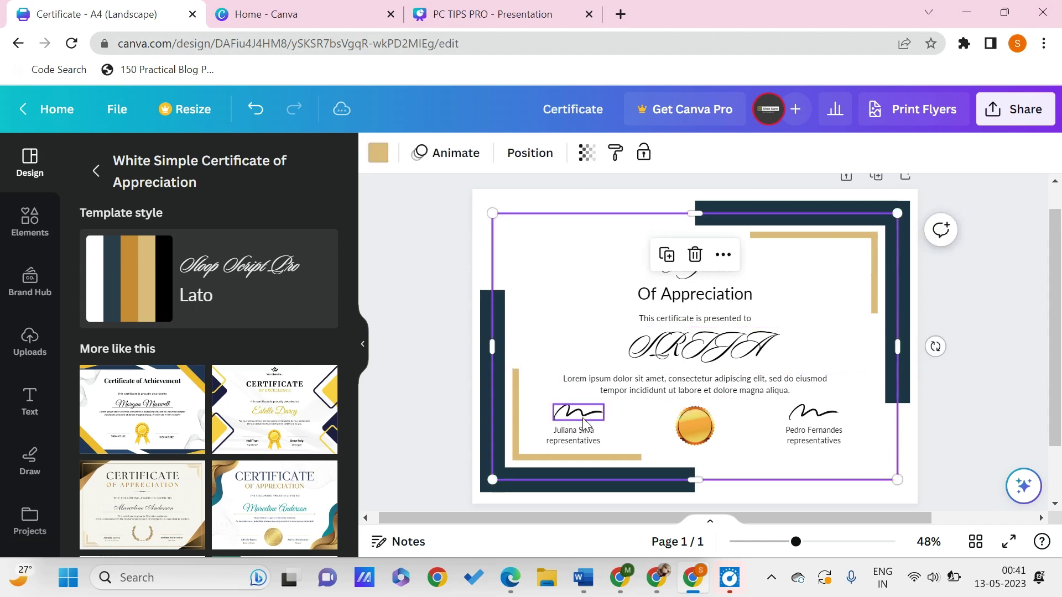
left_click(584, 423)
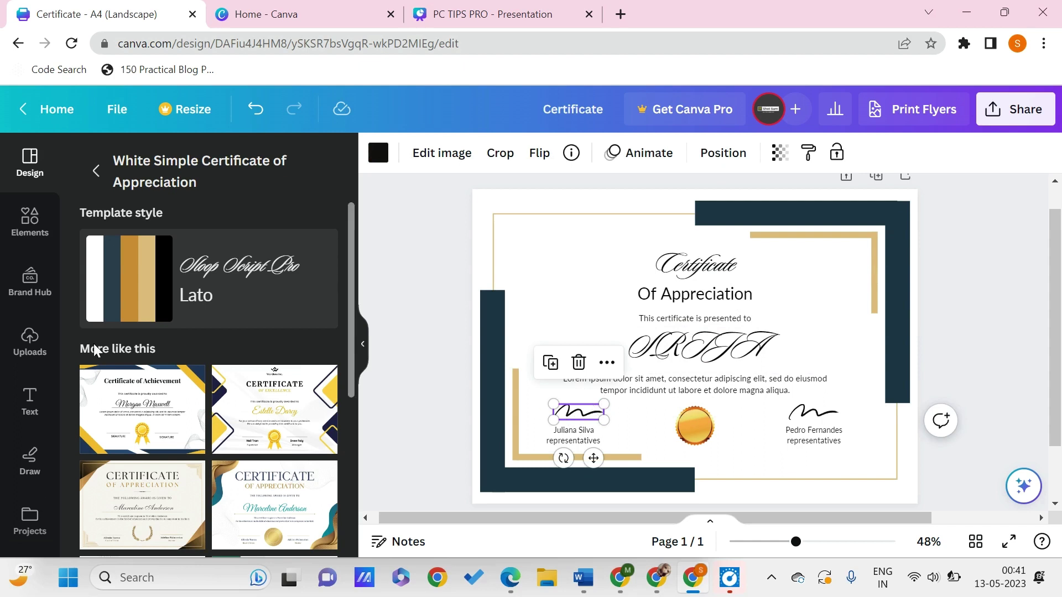
Step: Show the Uploads panel's Videos list, then select the frame and left signatory's name text
left_click(30, 343)
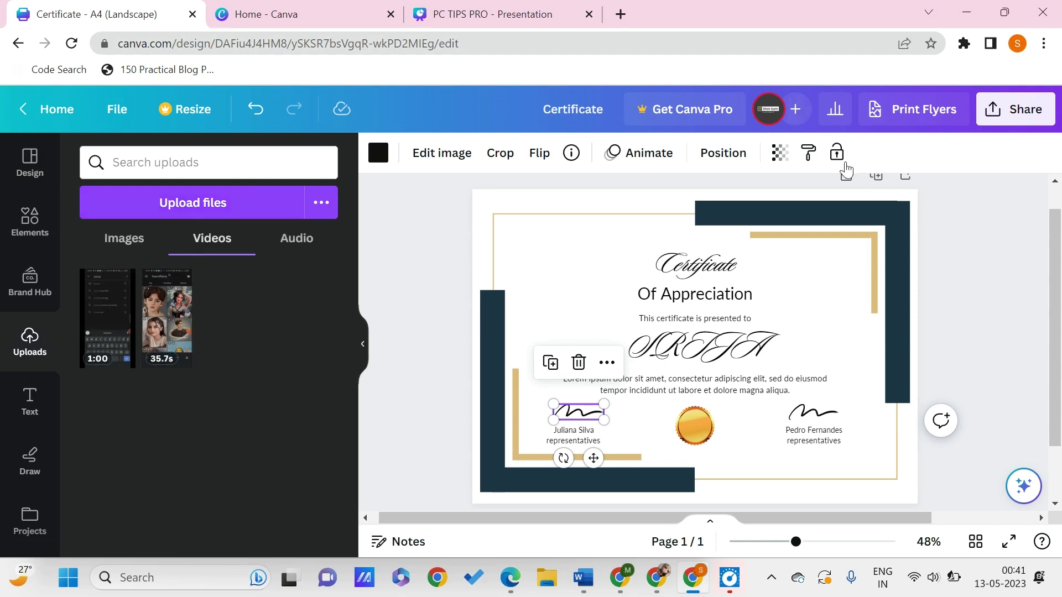
left_click(811, 424)
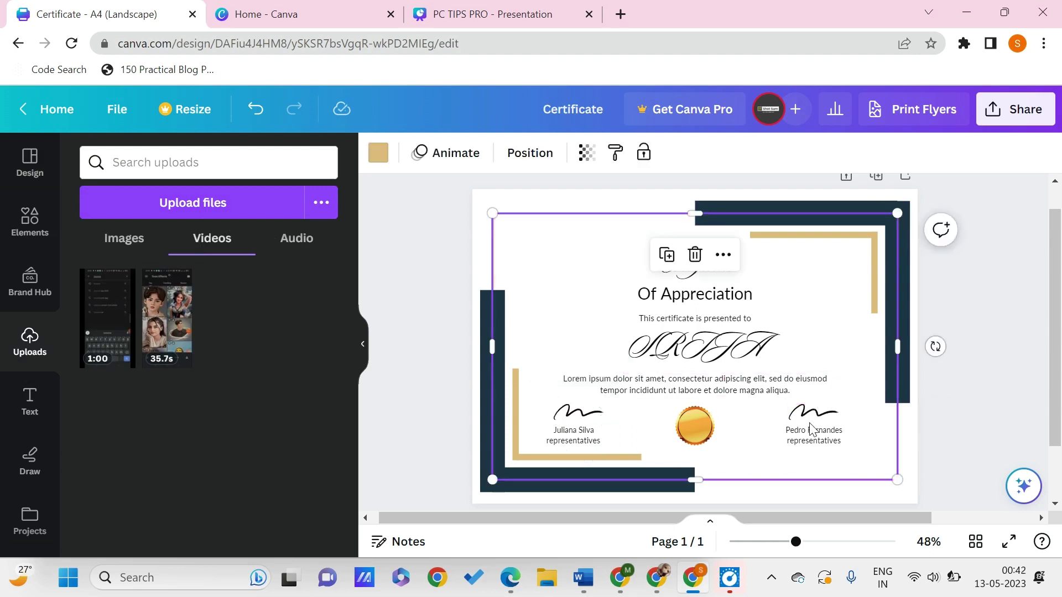
left_click(571, 431)
left_click_drag(553, 430, 570, 431)
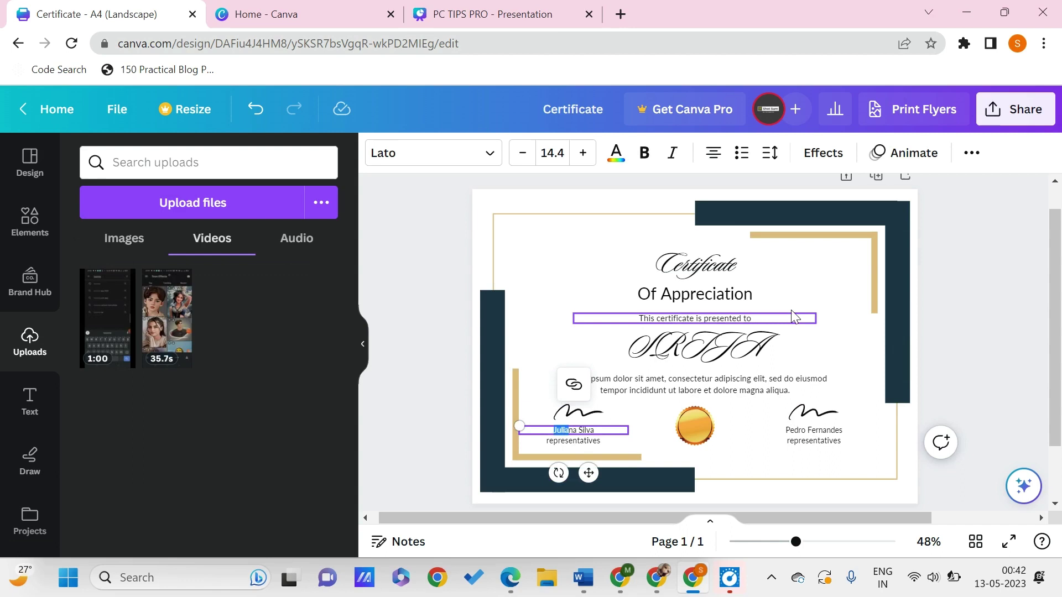
Step: Give the top navy bar a black-to-gold gradient fill after trying a blue-pink one
left_click(752, 217)
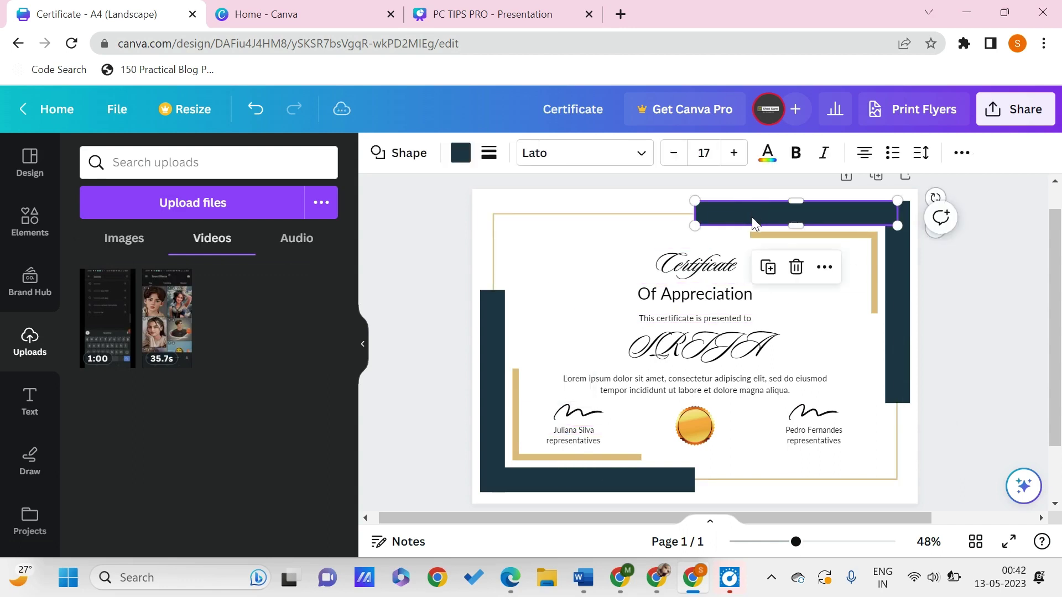
left_click(466, 158)
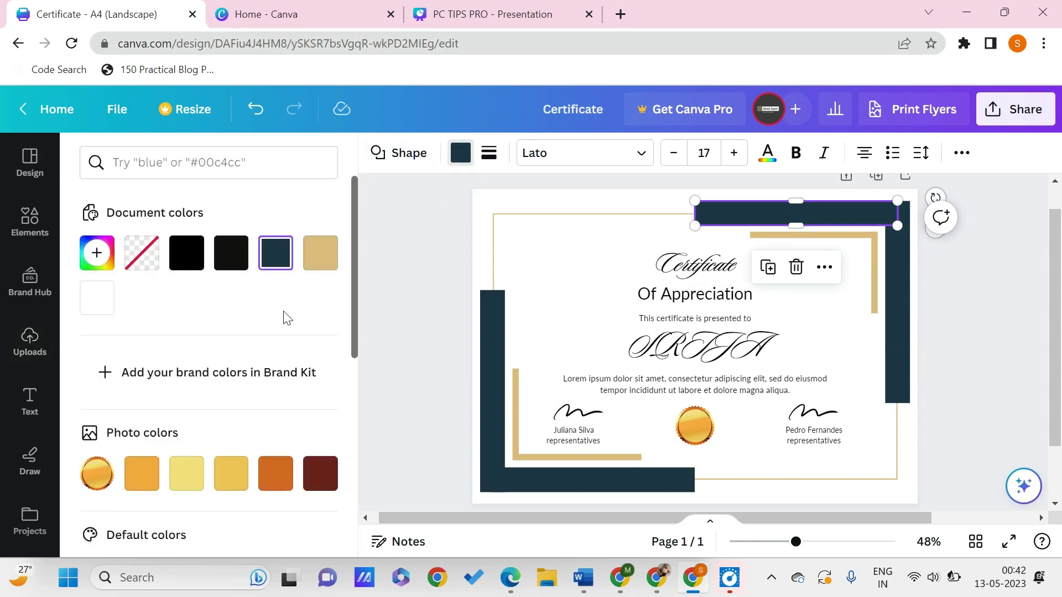
scroll(198, 351, "down", 1)
scroll(185, 288, "up", 1)
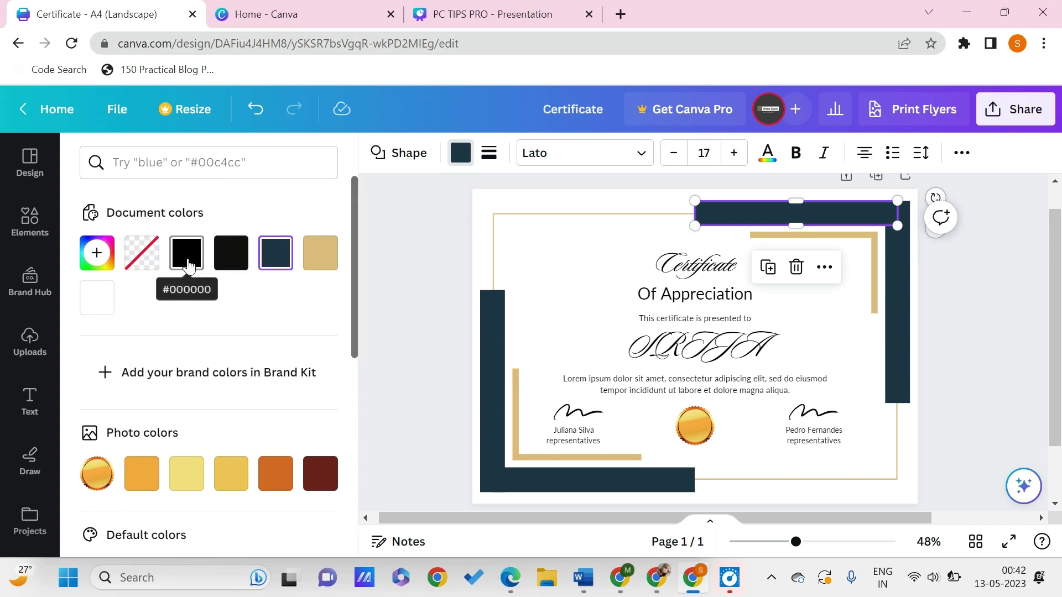
scroll(209, 387, "down", 3)
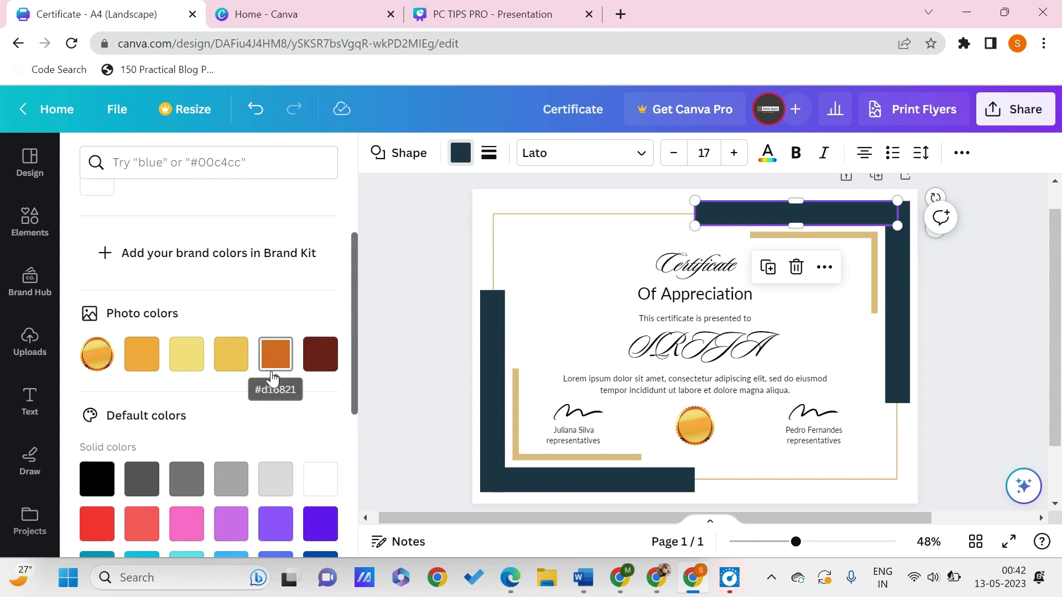
scroll(227, 422, "down", 3)
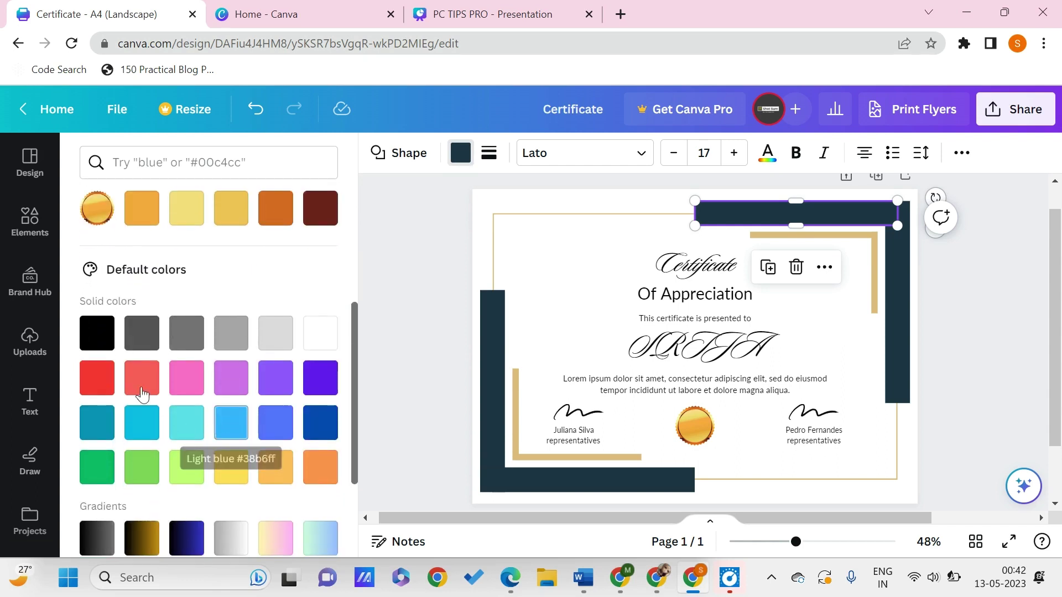
scroll(224, 422, "down", 3)
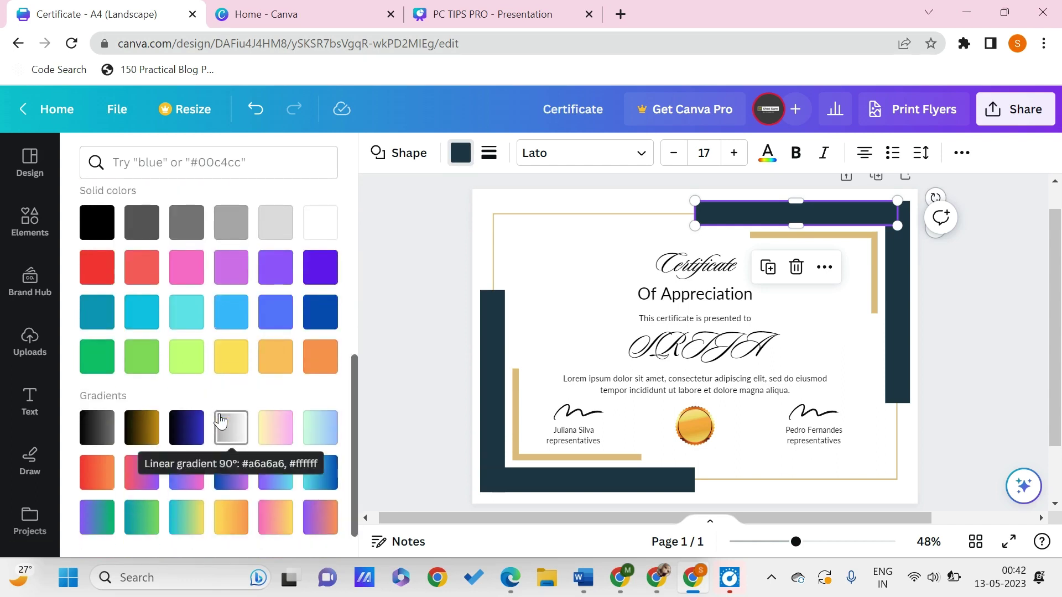
scroll(170, 370, "down", 1)
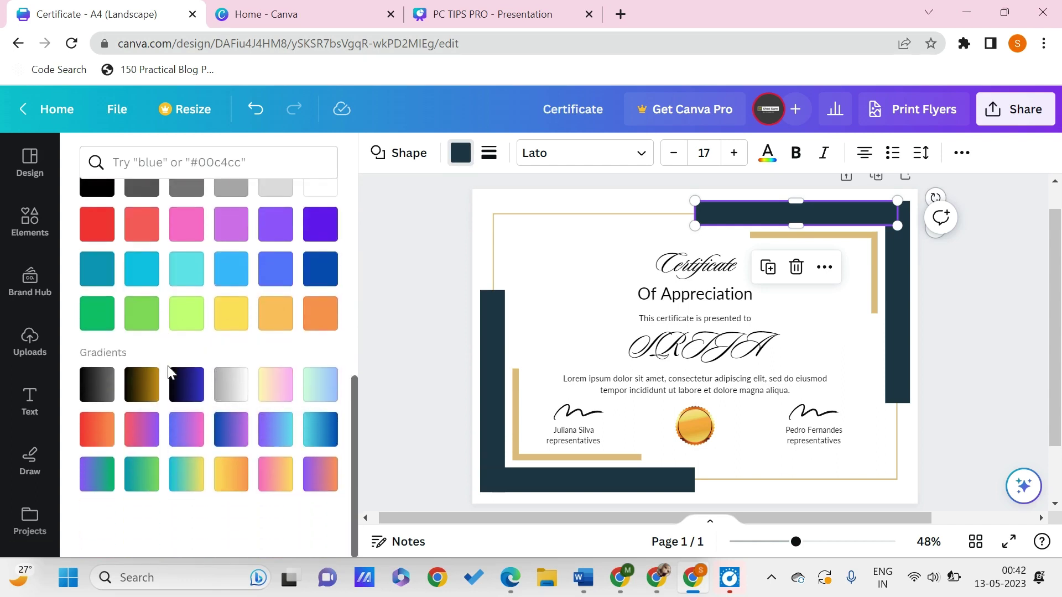
left_click(191, 423)
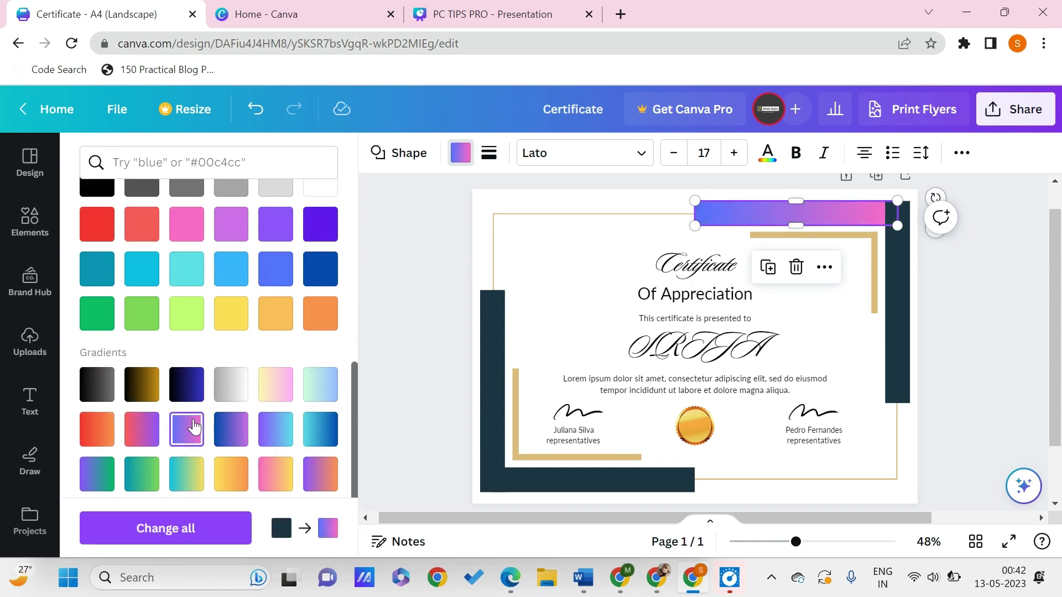
left_click(140, 382)
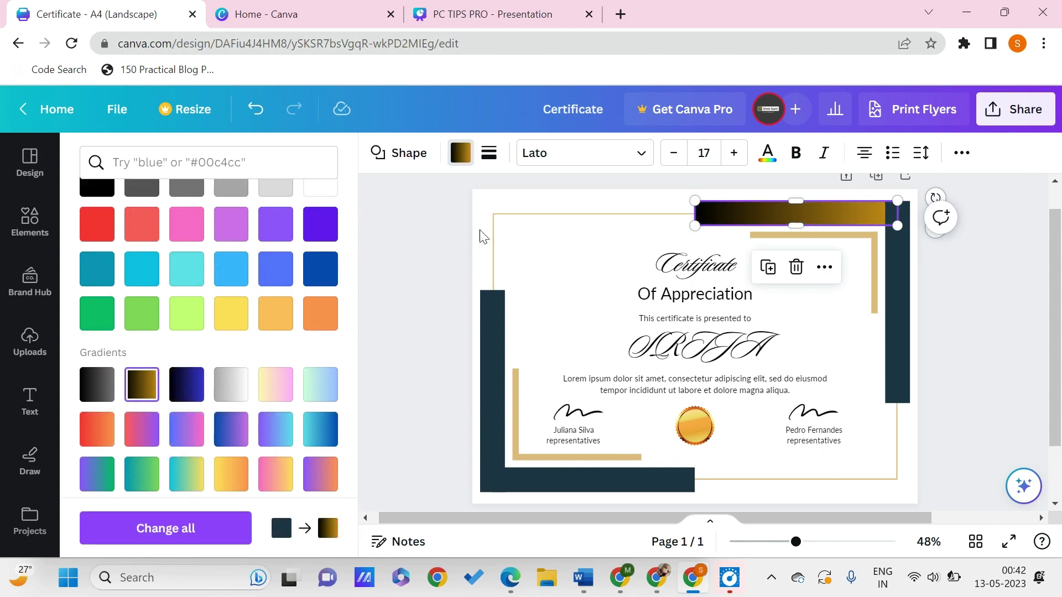
Step: Apply the same black-to-gold gradient to the right, left and bottom bars
left_click(897, 284)
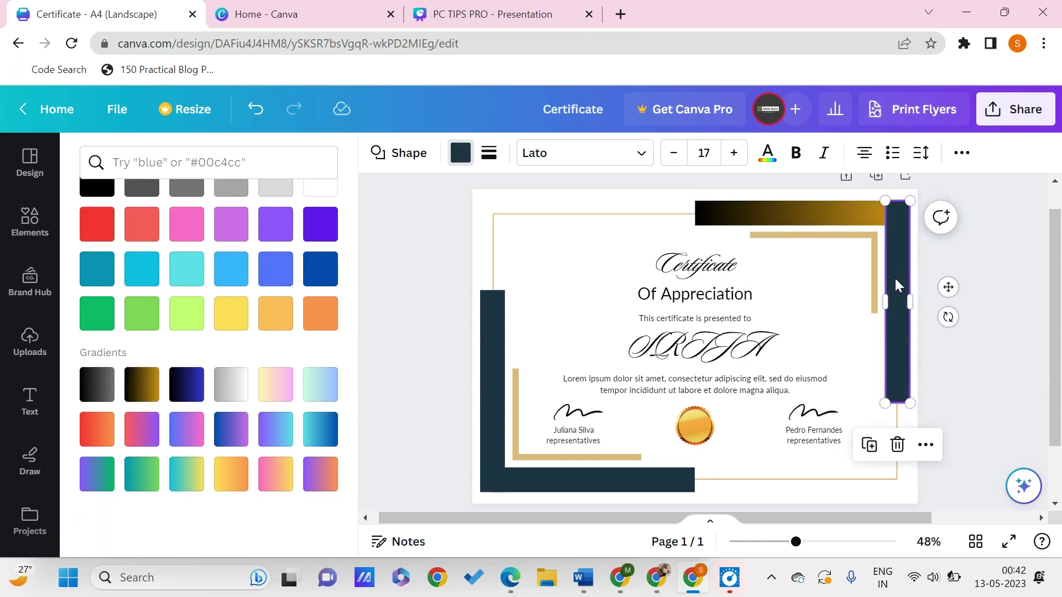
left_click(147, 389)
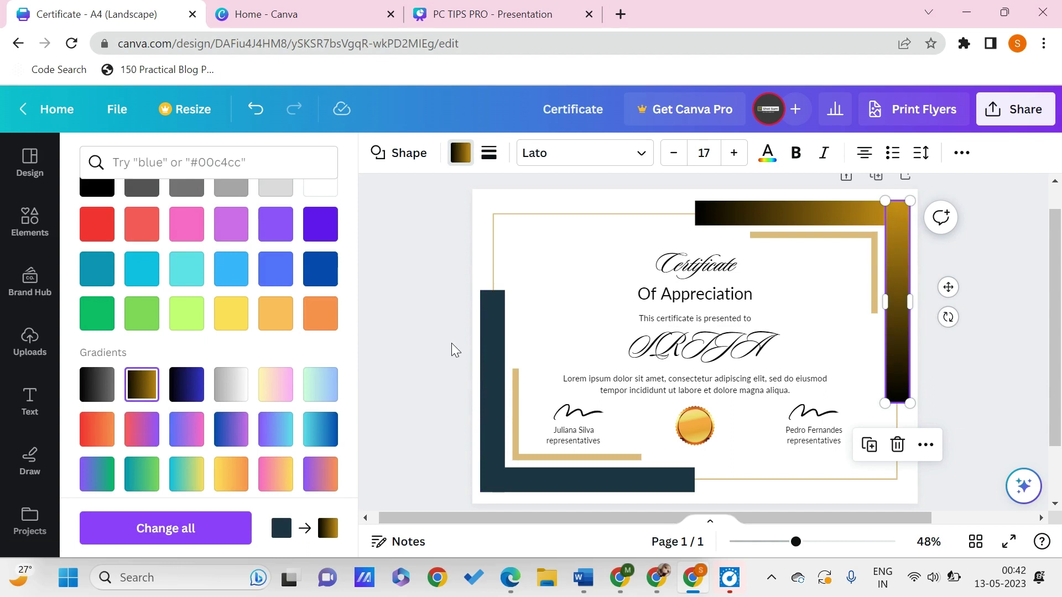
left_click(494, 351)
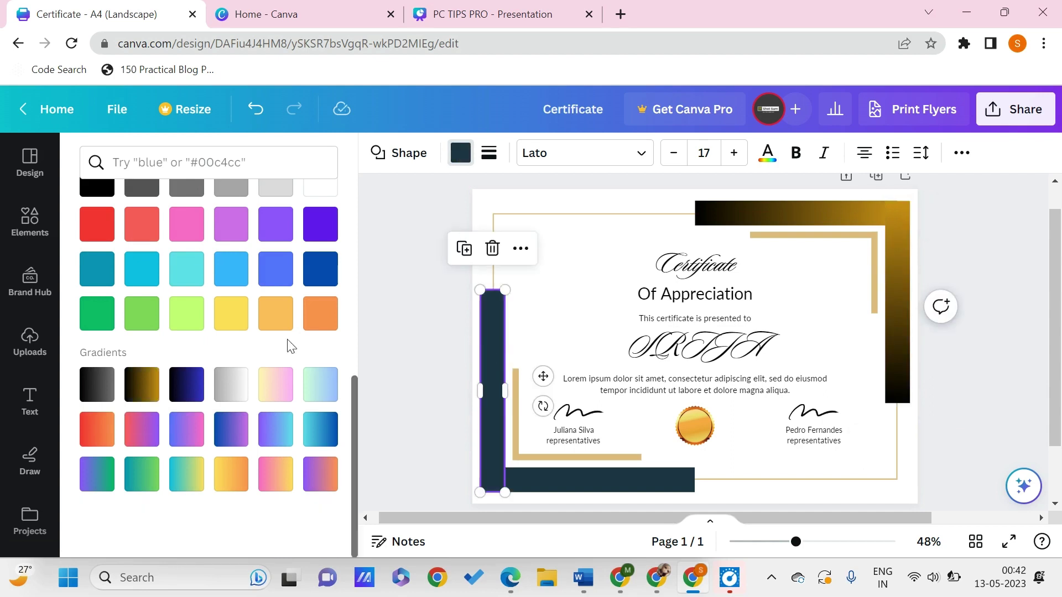
left_click(141, 393)
left_click(559, 475)
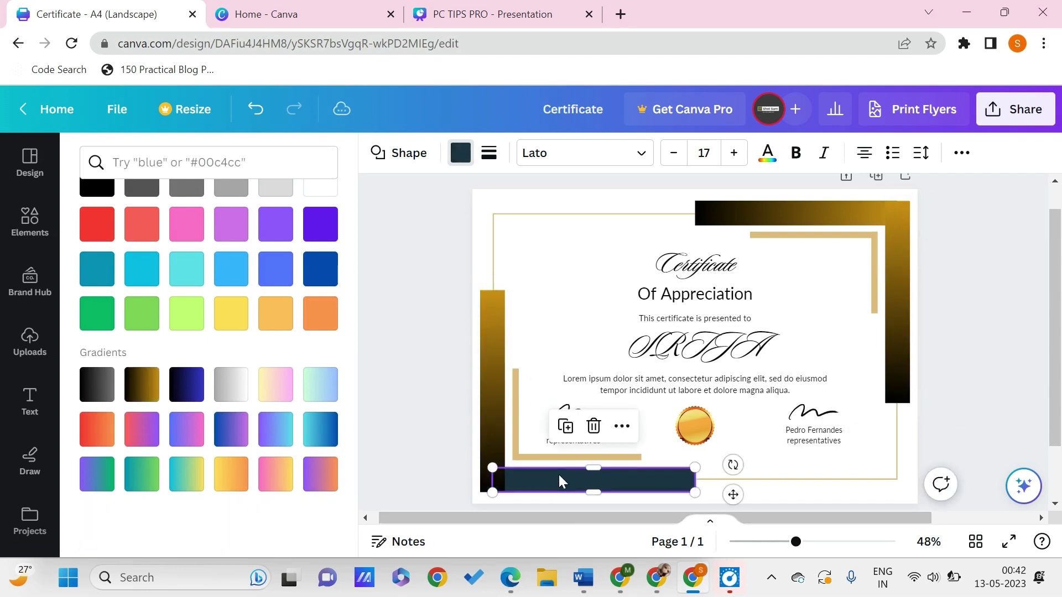
left_click(150, 381)
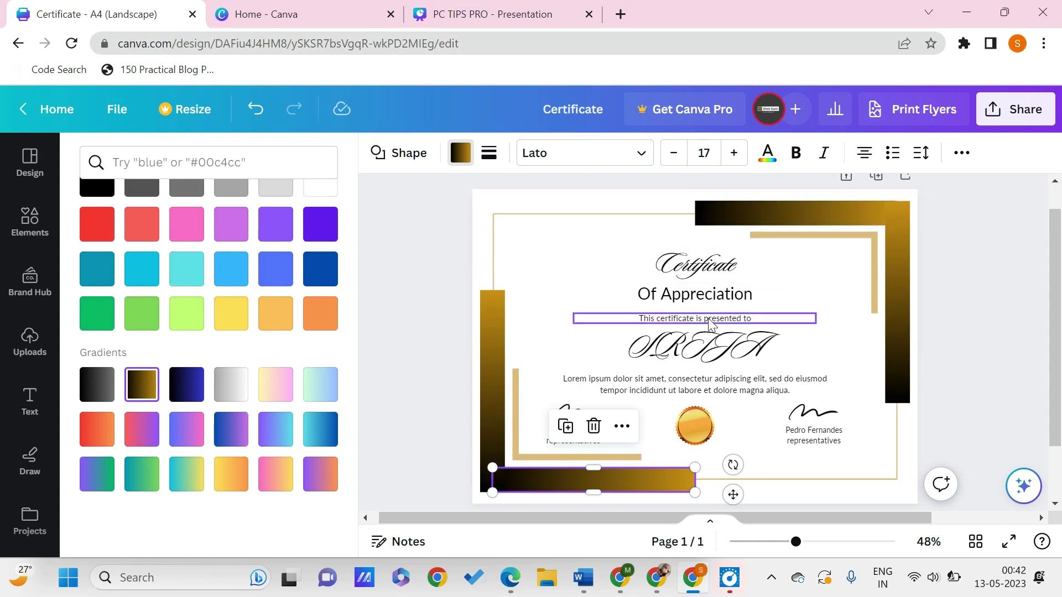
left_click(684, 392)
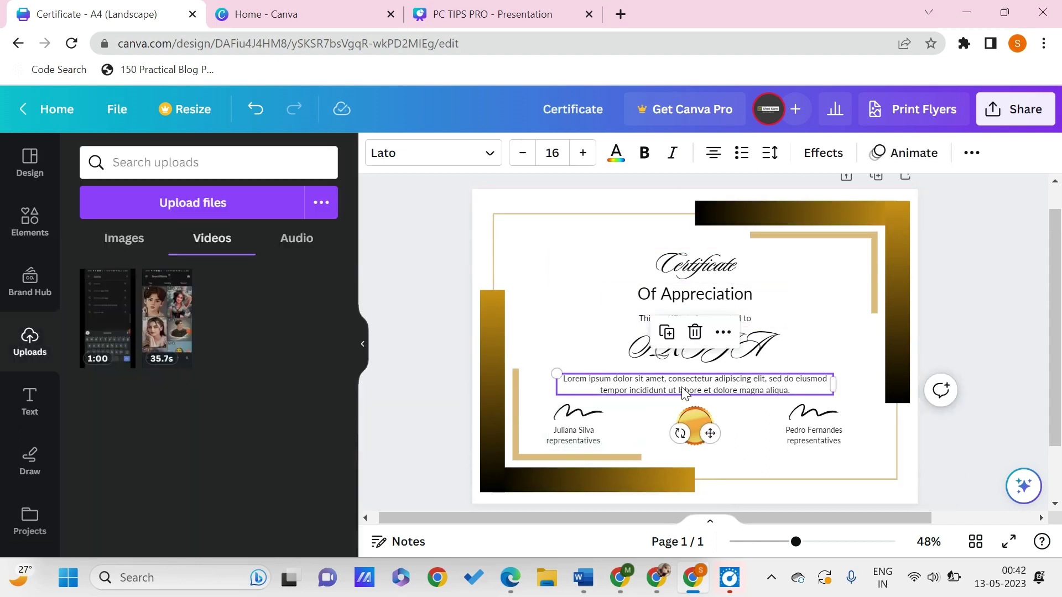
Step: Set the Lorem ipsum paragraph in Libre Baskerville
left_click(496, 161)
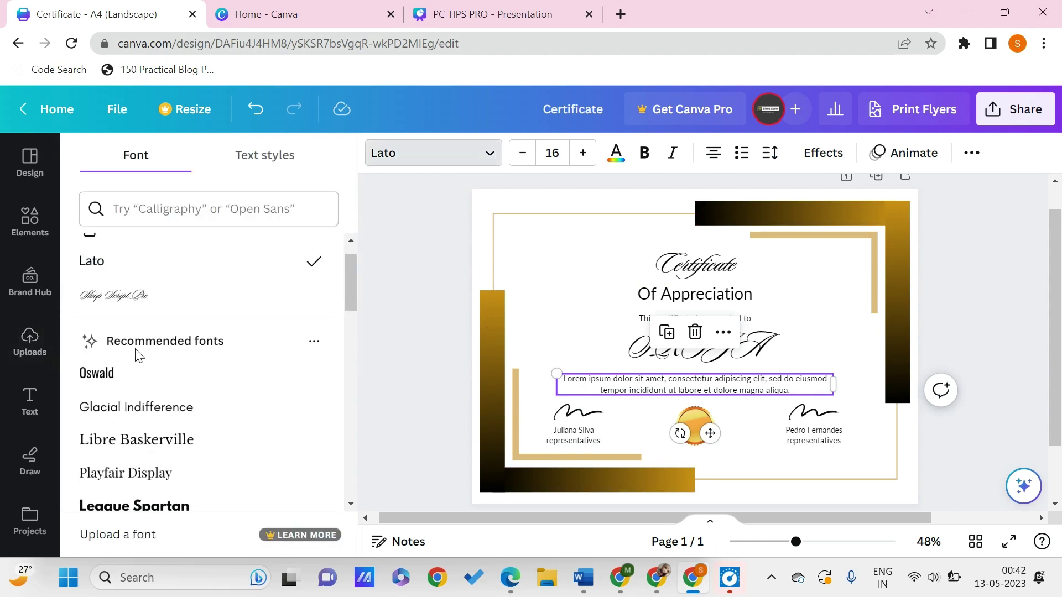
scroll(139, 355, "down", 3)
left_click(177, 288)
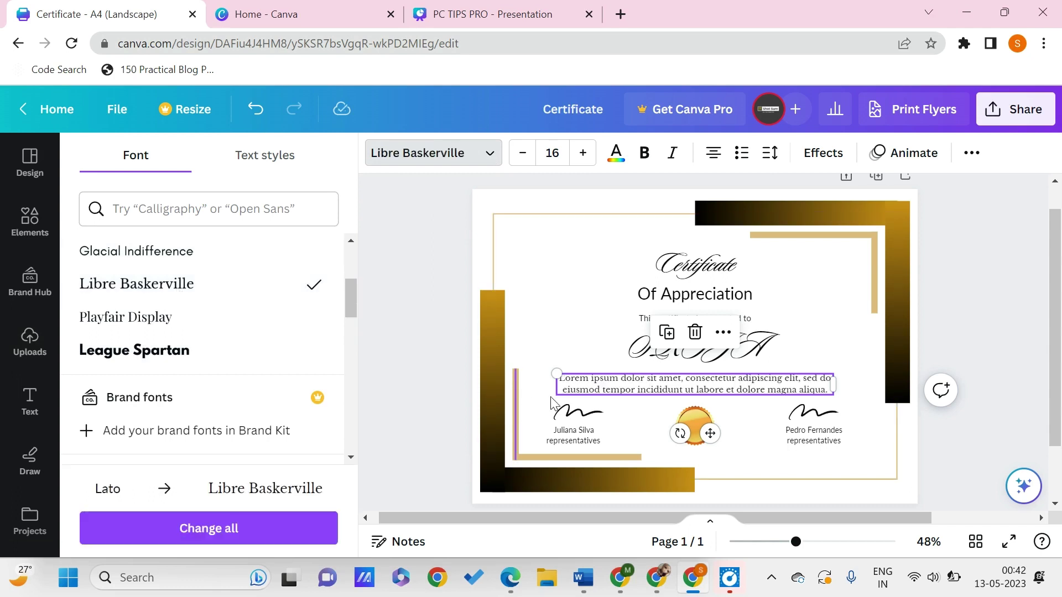
Step: Try the premium Braggadocio font on the paragraph, bringing up the Pro upgrade offer
scroll(218, 360, "down", 3)
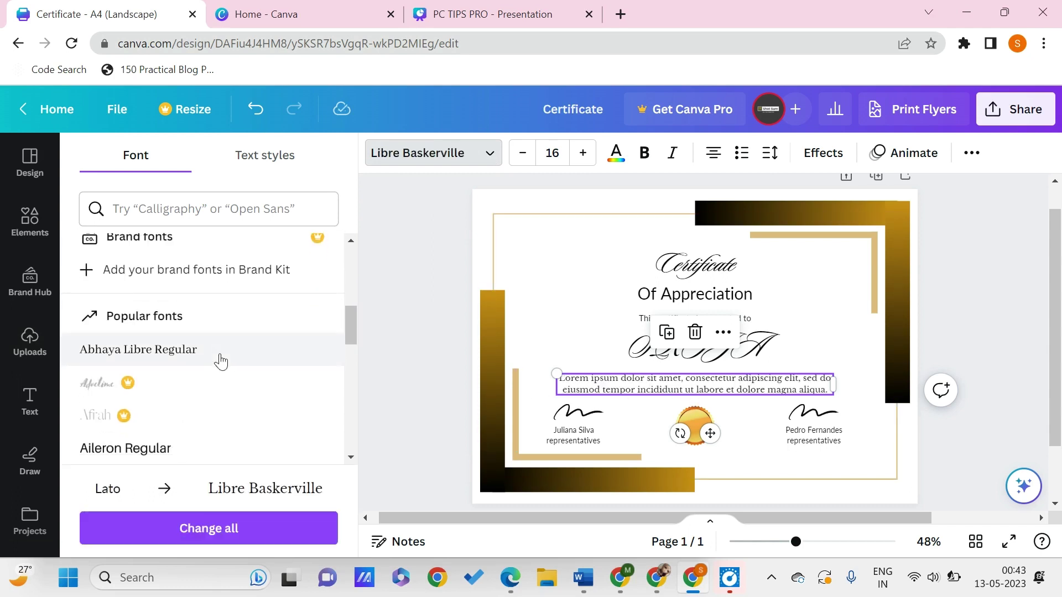
scroll(232, 337, "down", 2)
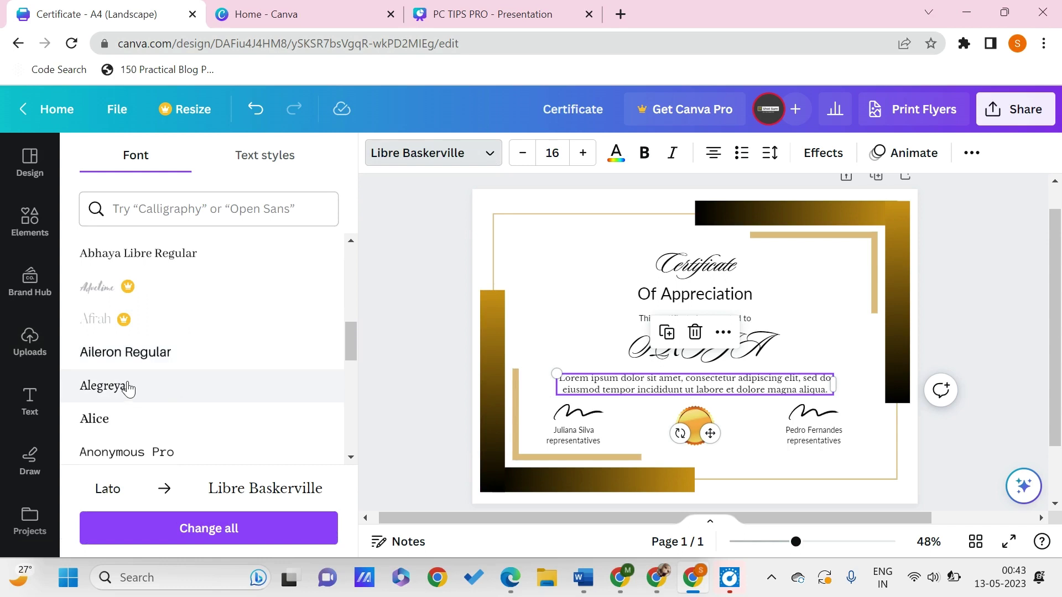
scroll(126, 387, "down", 10)
scroll(128, 389, "down", 1)
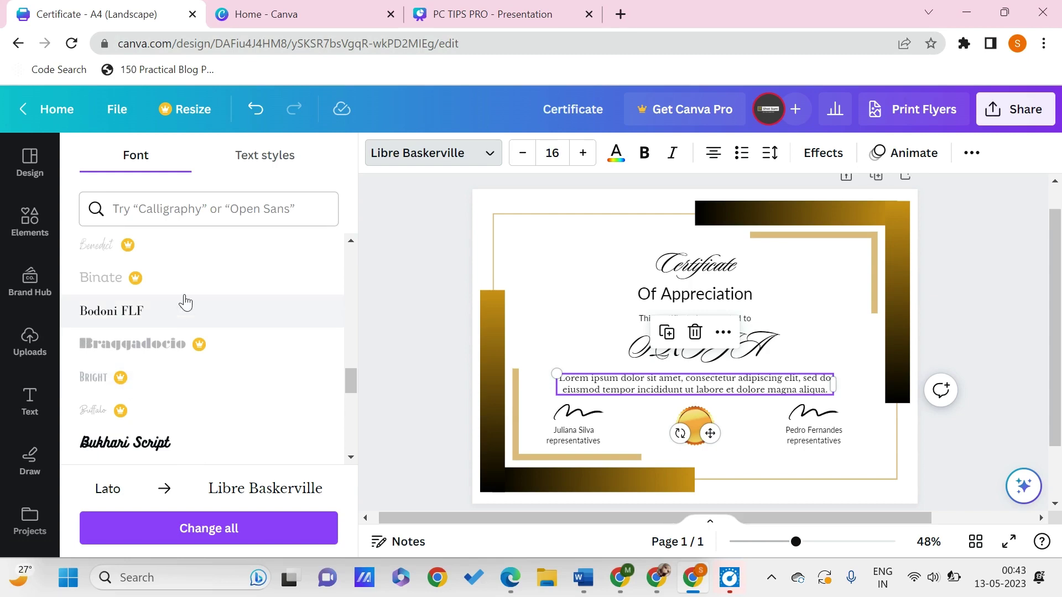
left_click(173, 346)
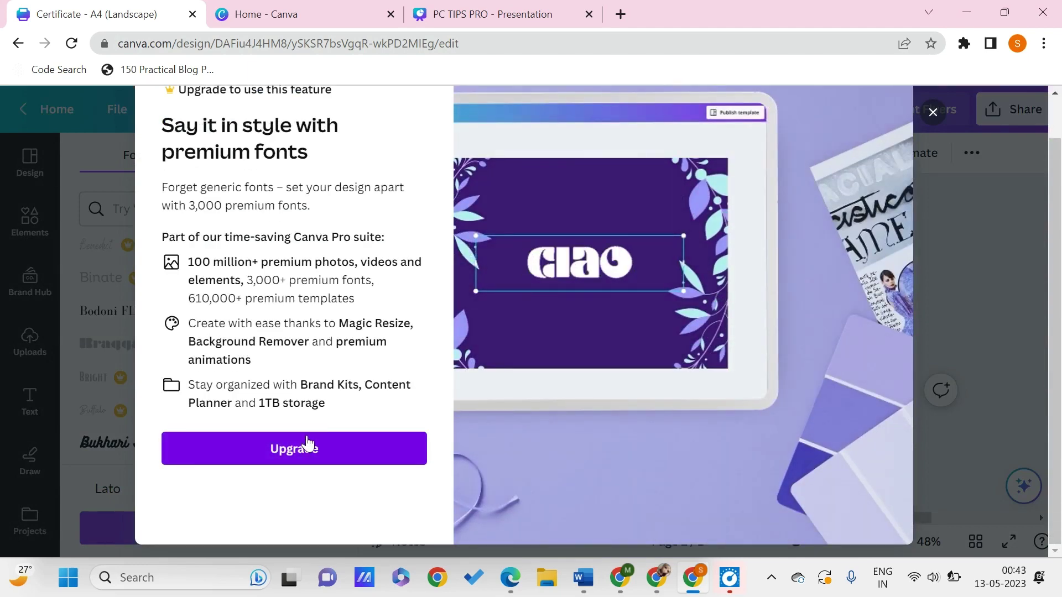
Step: Look at the Pro plans, then back out and dismiss the premium fonts offer
left_click(288, 449)
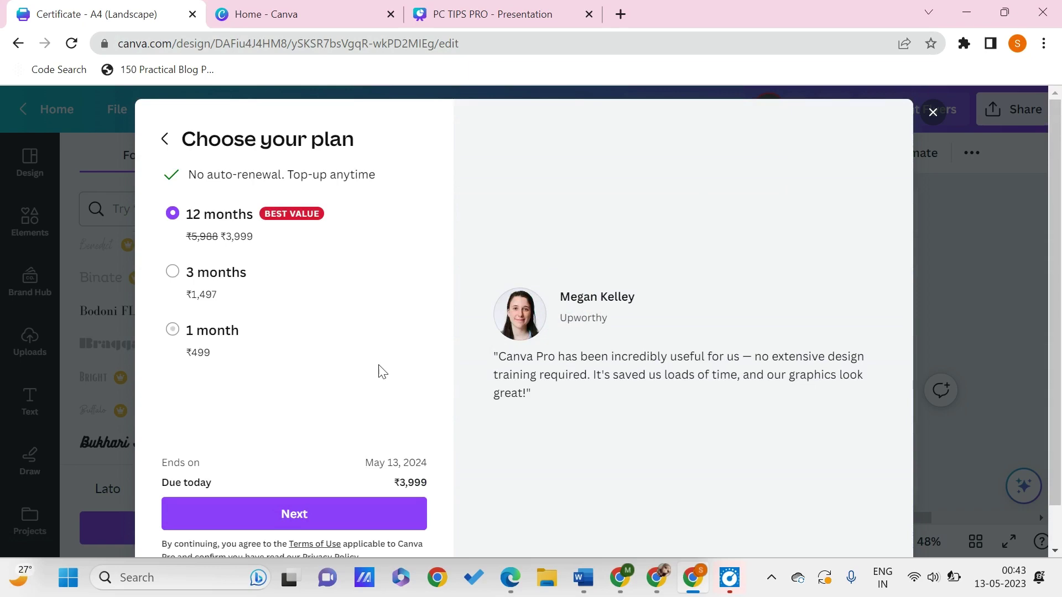
left_click(165, 139)
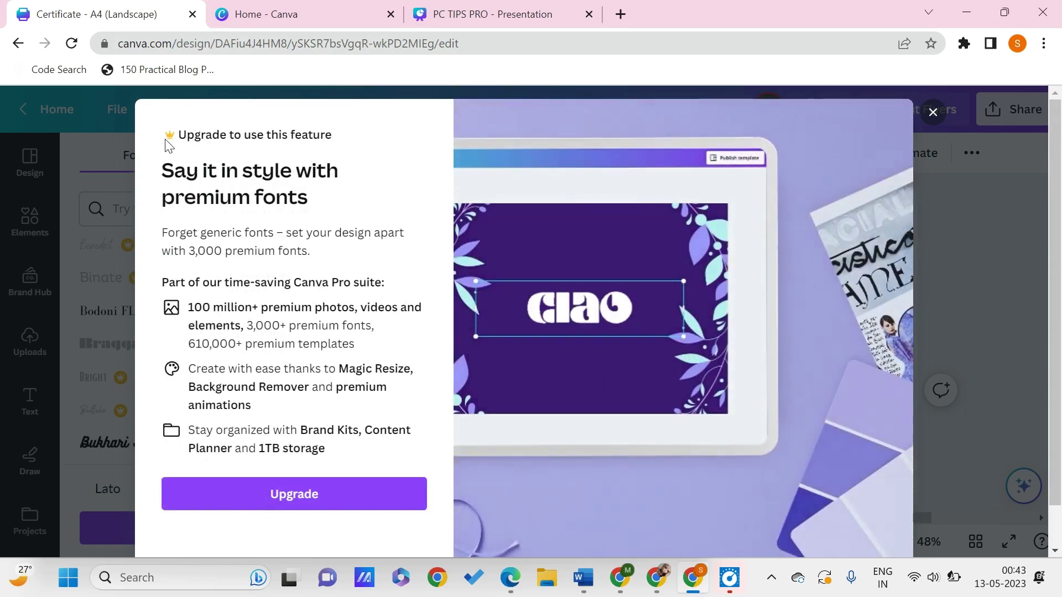
left_click(934, 112)
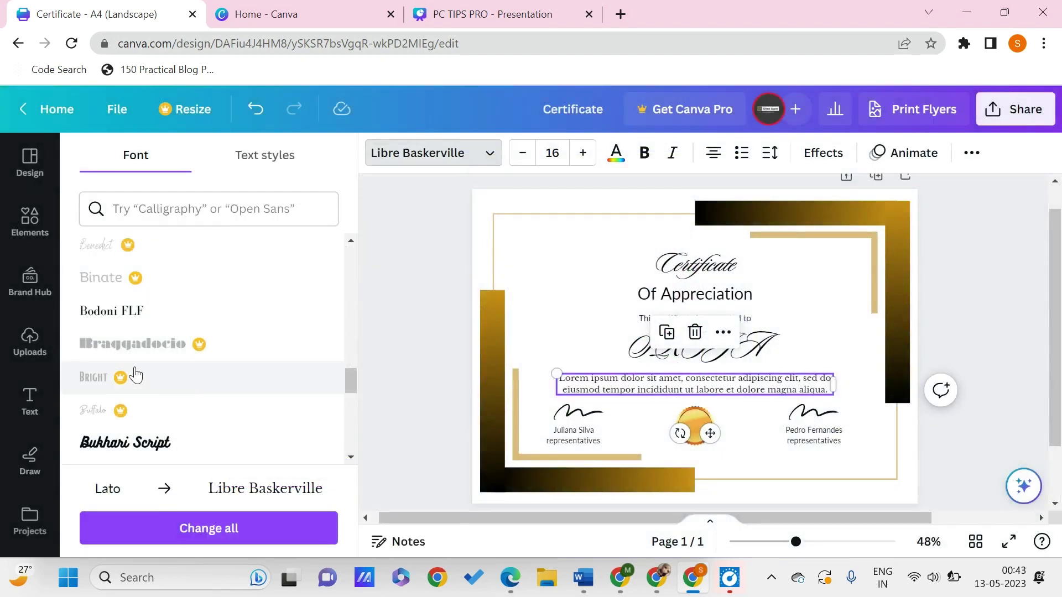
Step: Try the Cheque and Comic Sans fonts on the Lorem ipsum paragraph
scroll(135, 376, "down", 6)
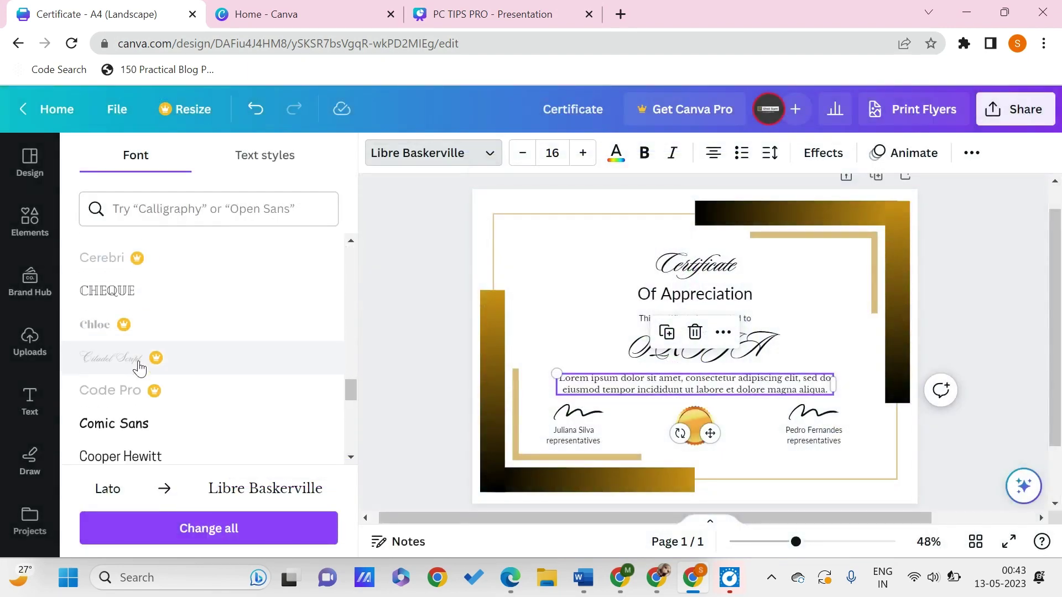
left_click(147, 299)
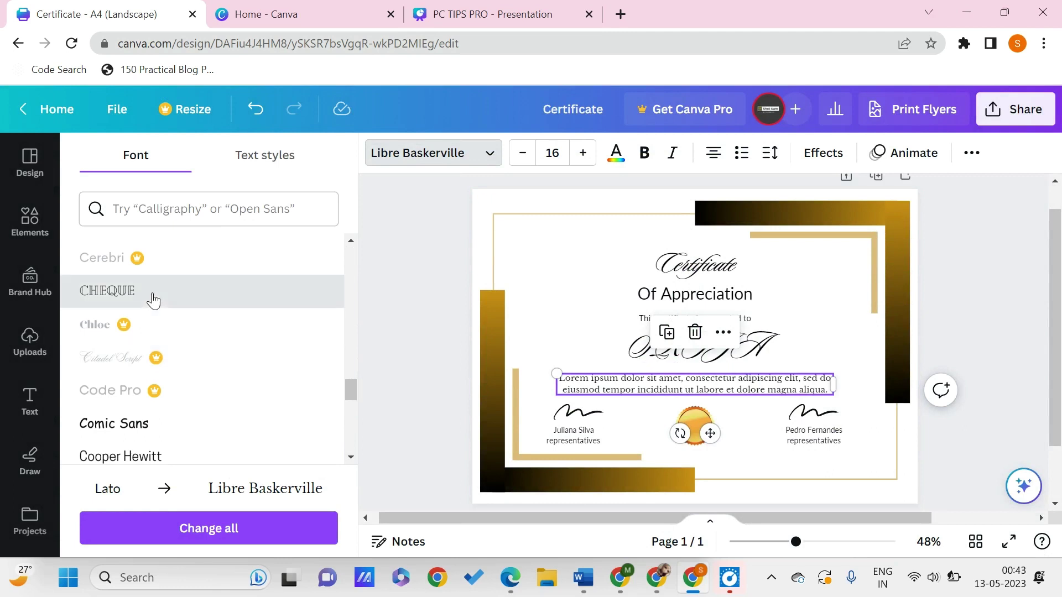
scroll(132, 332, "down", 3)
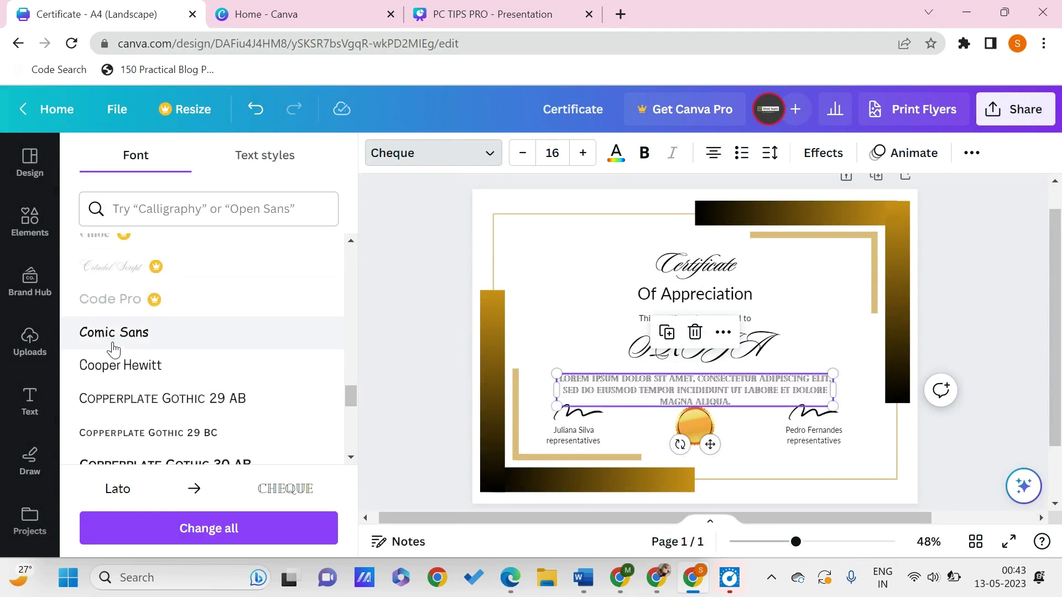
left_click(113, 346)
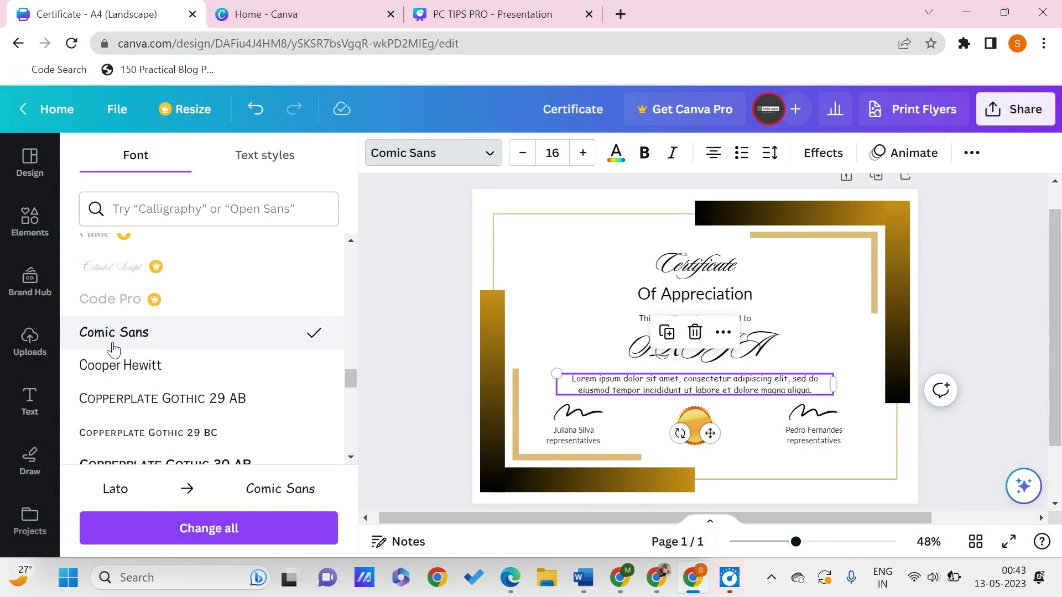
Step: Switch the paragraph back to Lato under Document fonts and check its first line
scroll(114, 348, "down", 10)
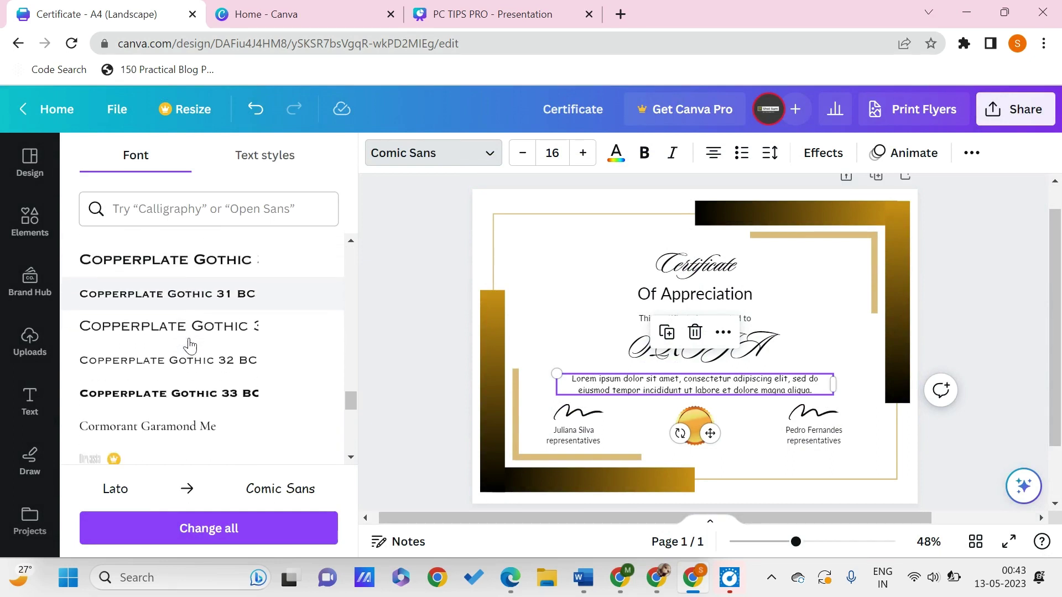
scroll(190, 346, "down", 8)
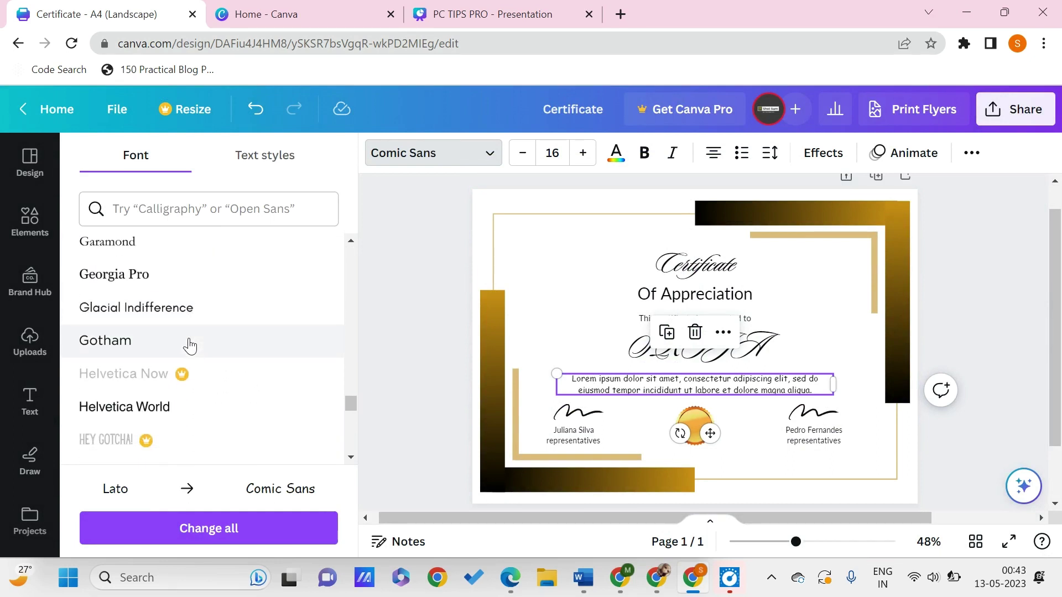
scroll(189, 345, "up", 20)
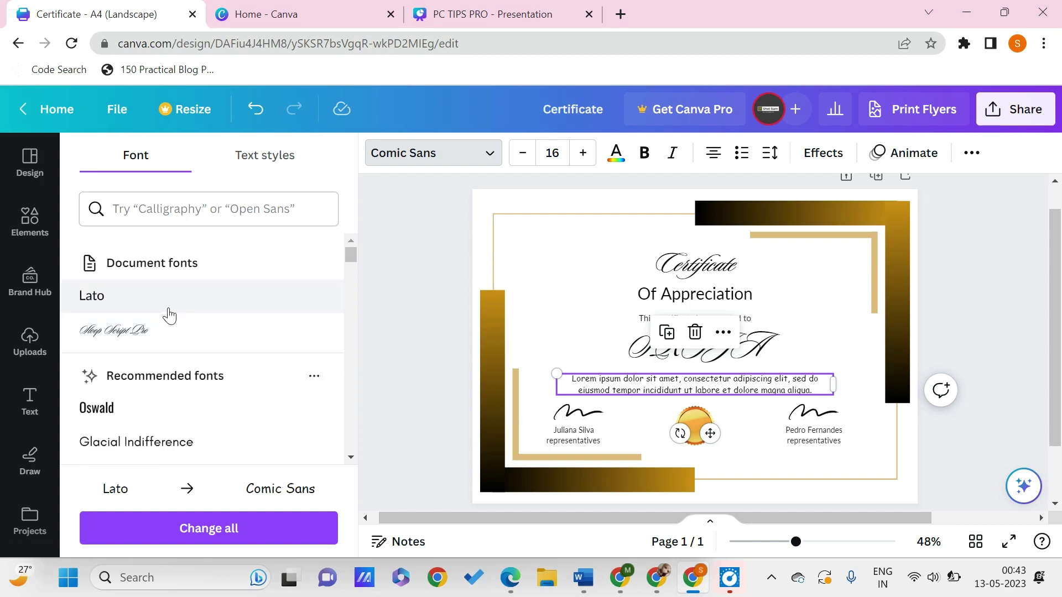
left_click(151, 302)
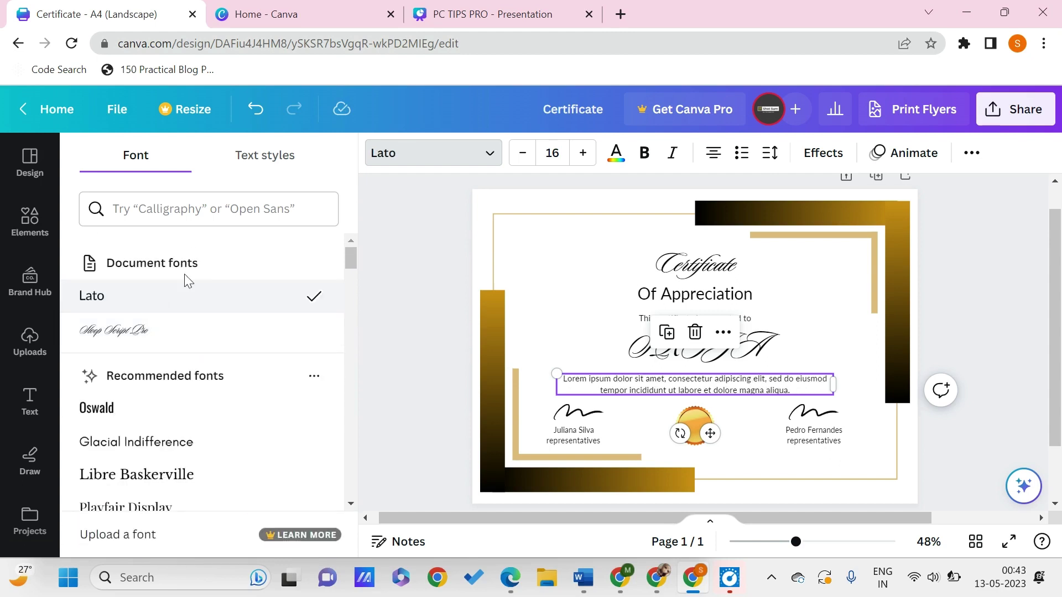
left_click(593, 339)
left_click_drag(564, 379, 597, 390)
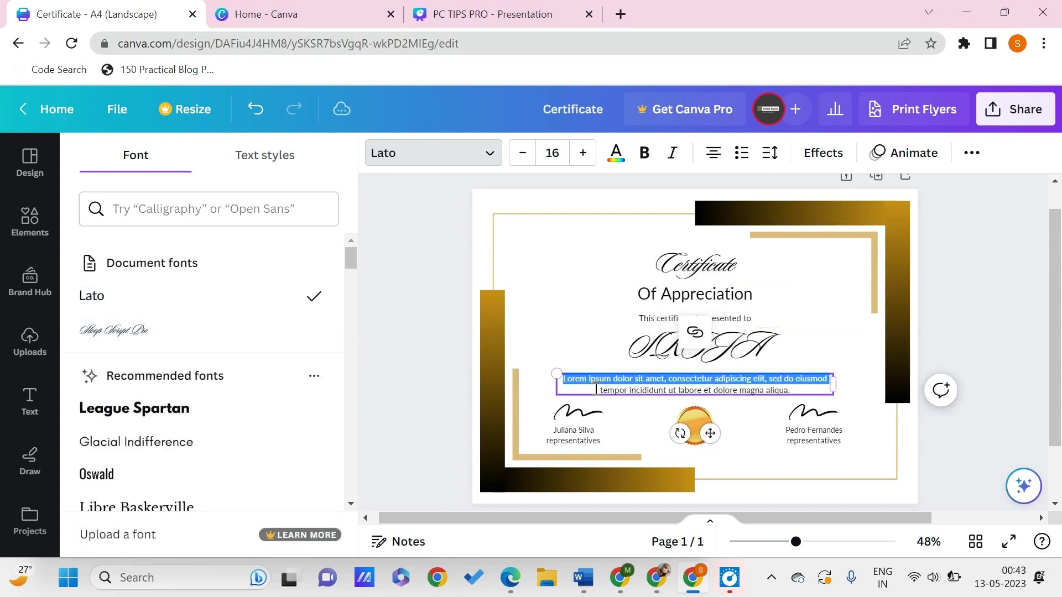
left_click(804, 393)
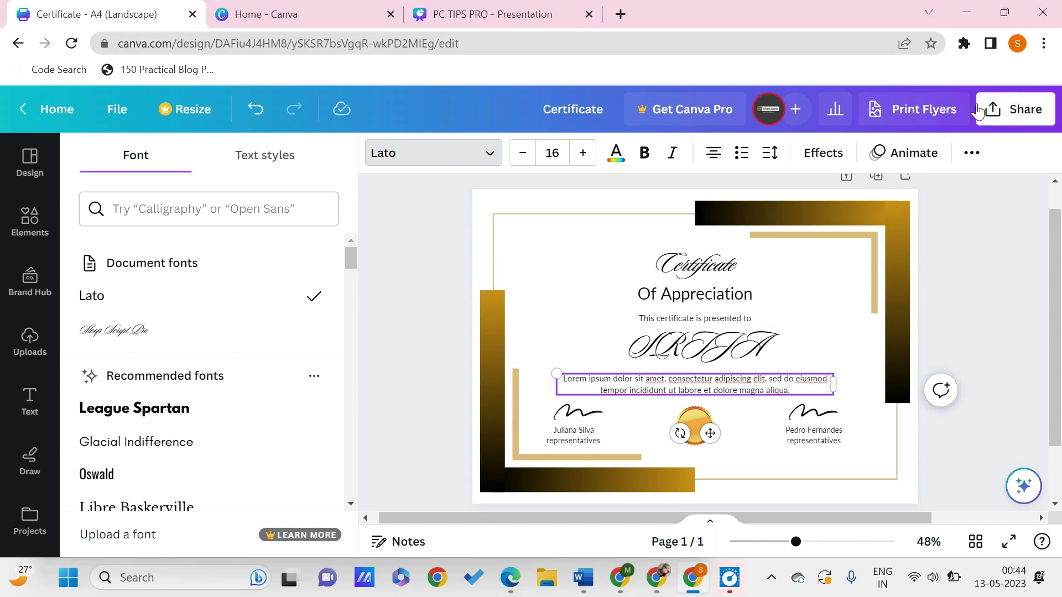
Step: Look through the flyer print offer and the Share download settings' file types
left_click(909, 110)
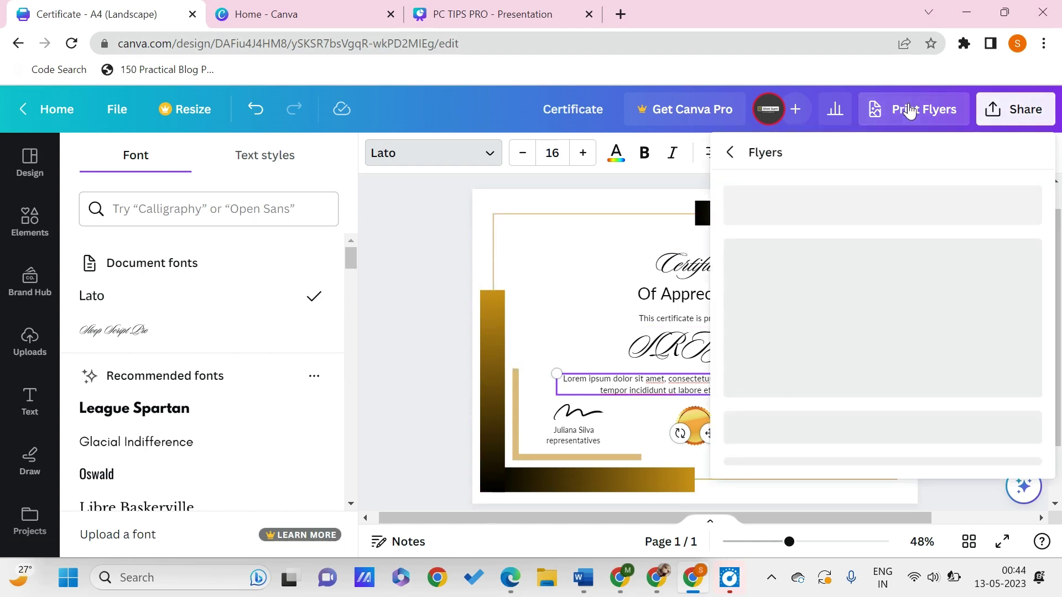
scroll(856, 308, "down", 1)
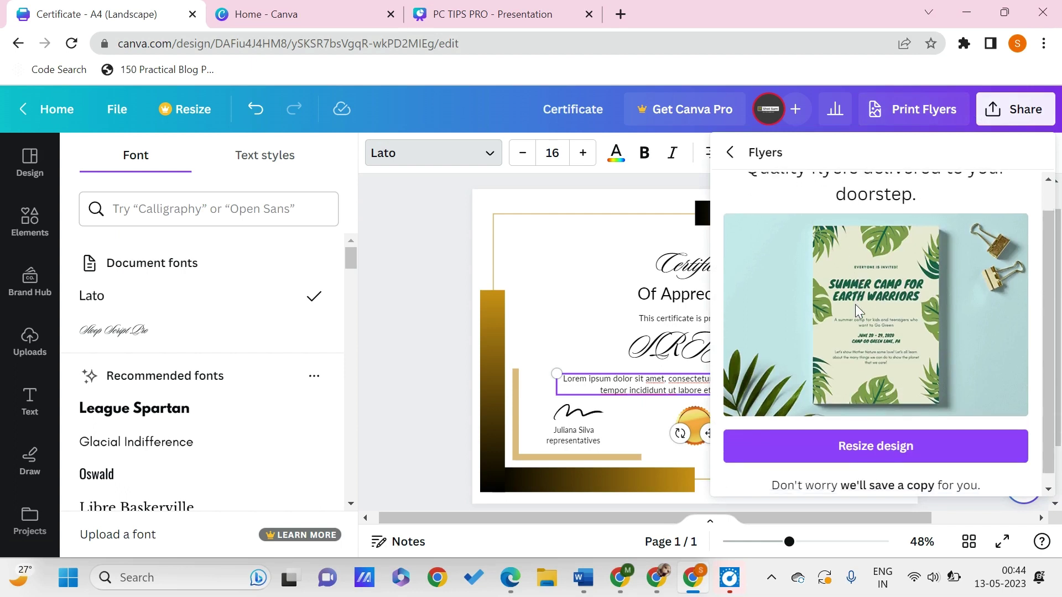
scroll(855, 308, "up", 1)
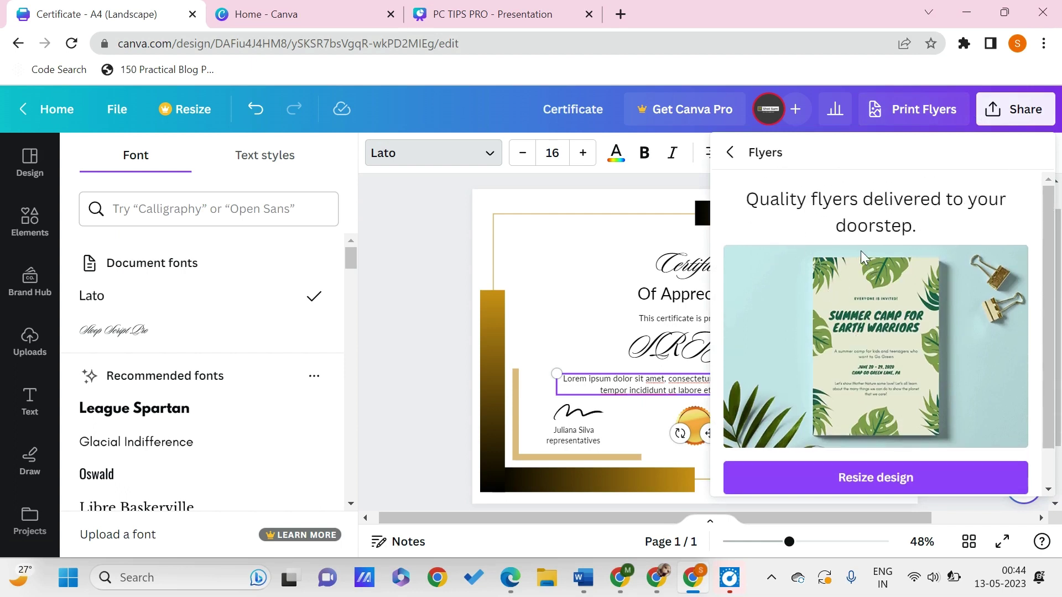
scroll(832, 362, "down", 1)
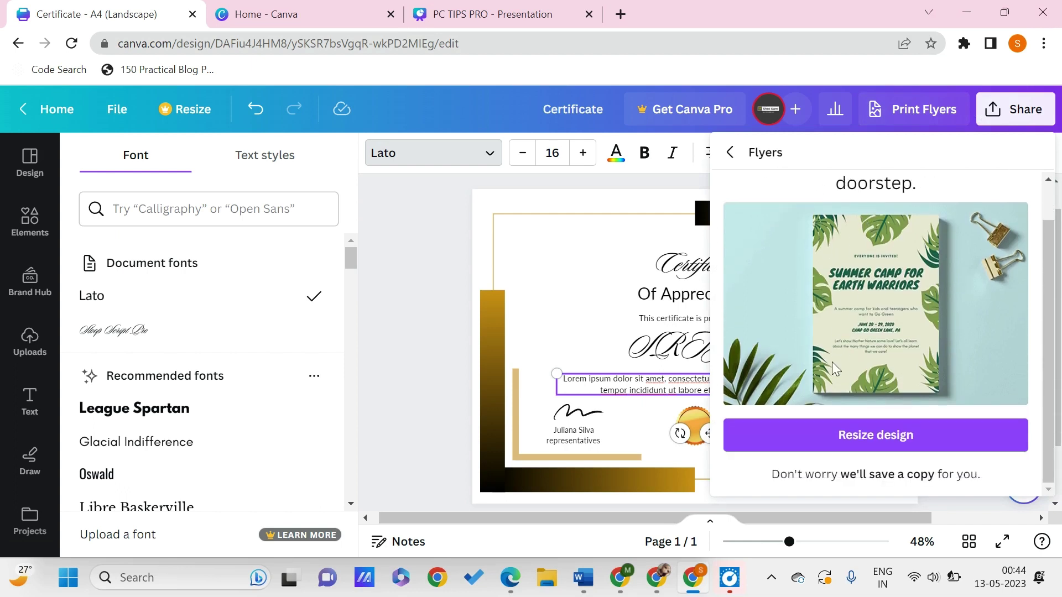
left_click(731, 153)
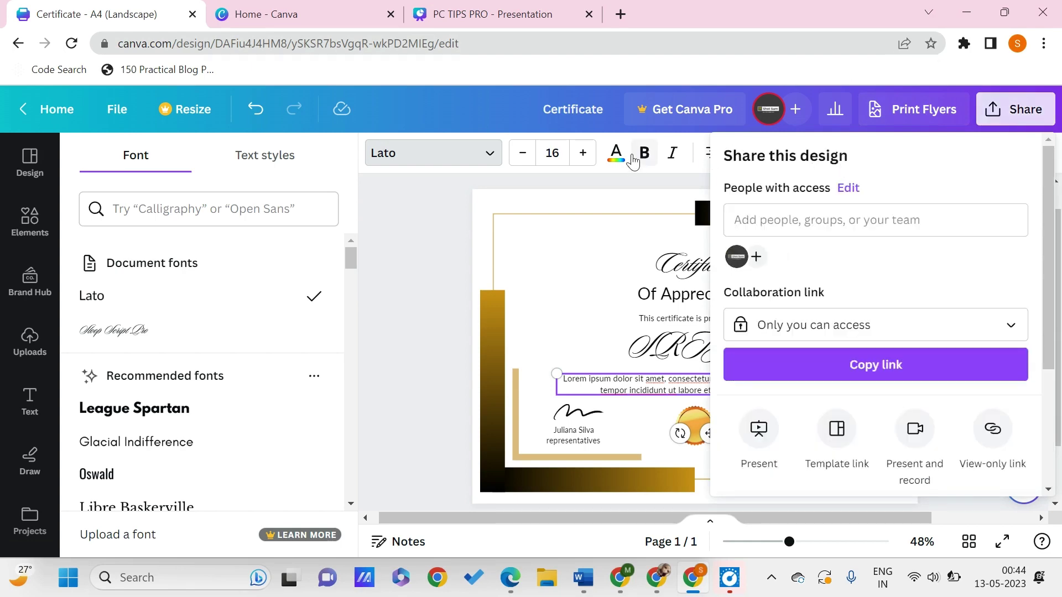
left_click(624, 169)
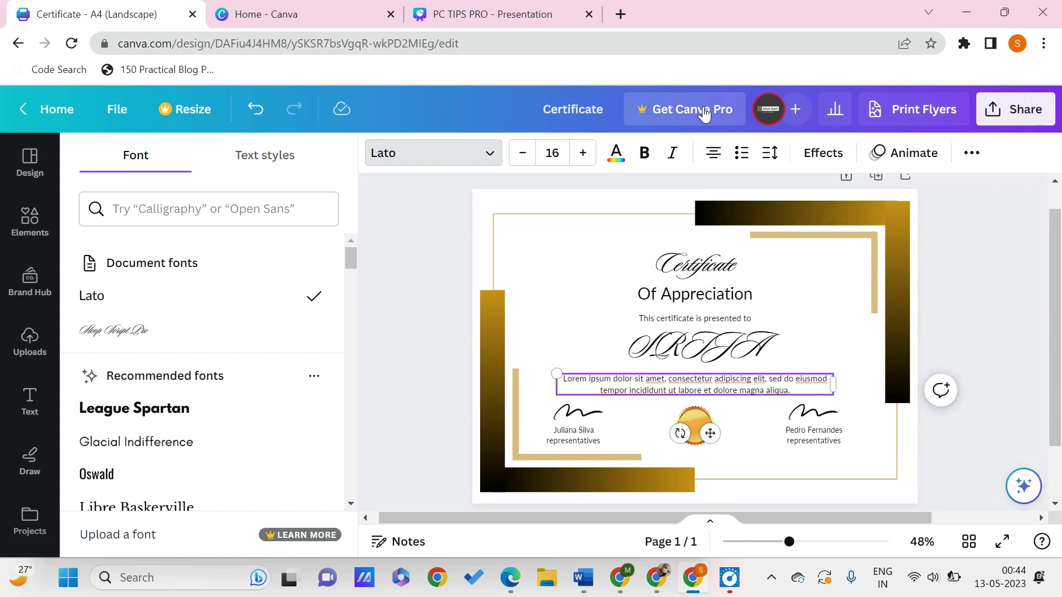
left_click(1013, 108)
scroll(815, 332, "down", 4)
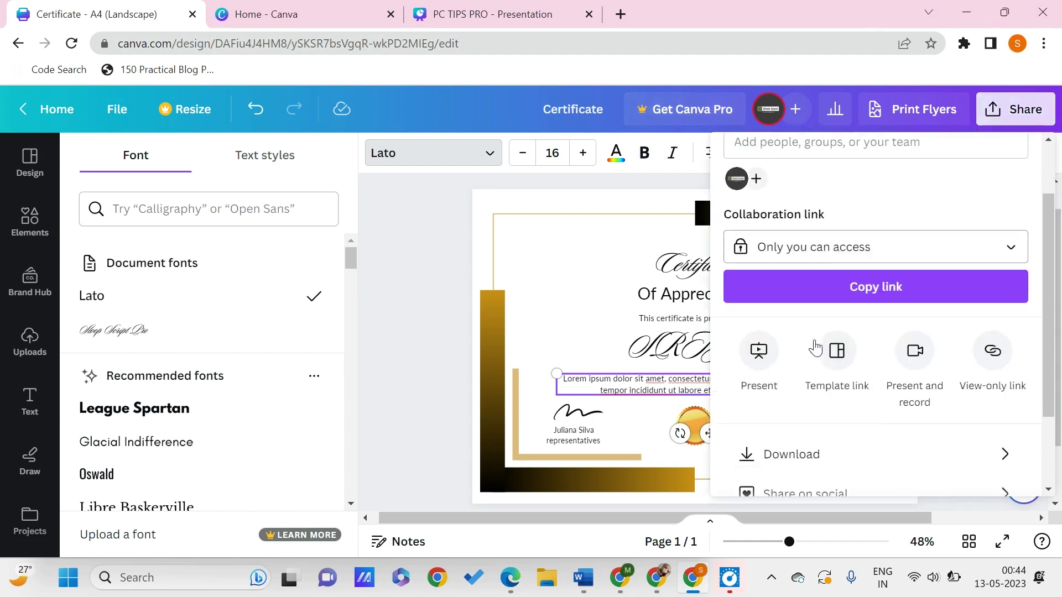
left_click(782, 353)
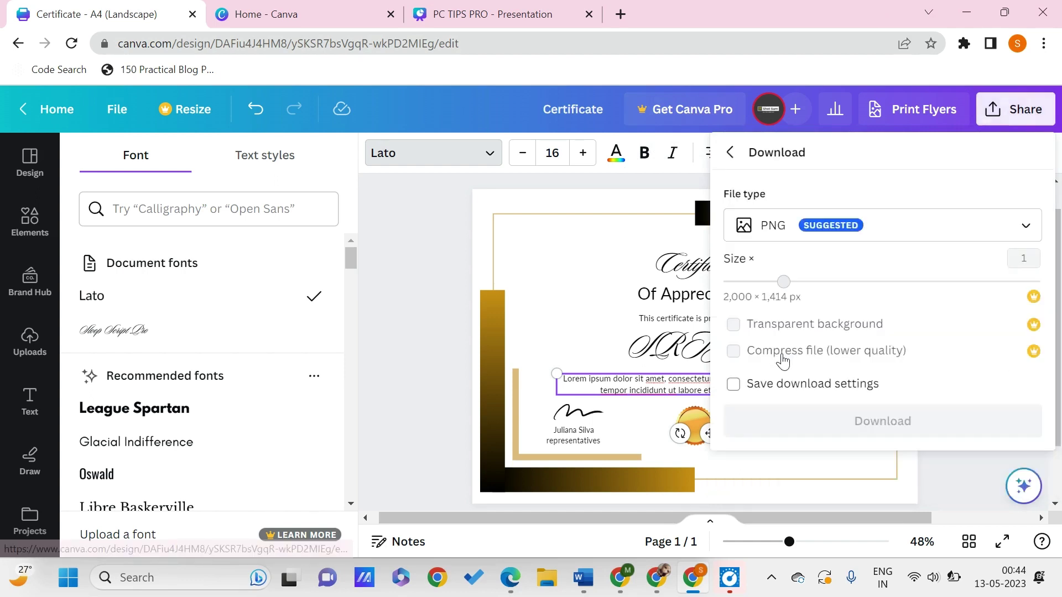
left_click(763, 233)
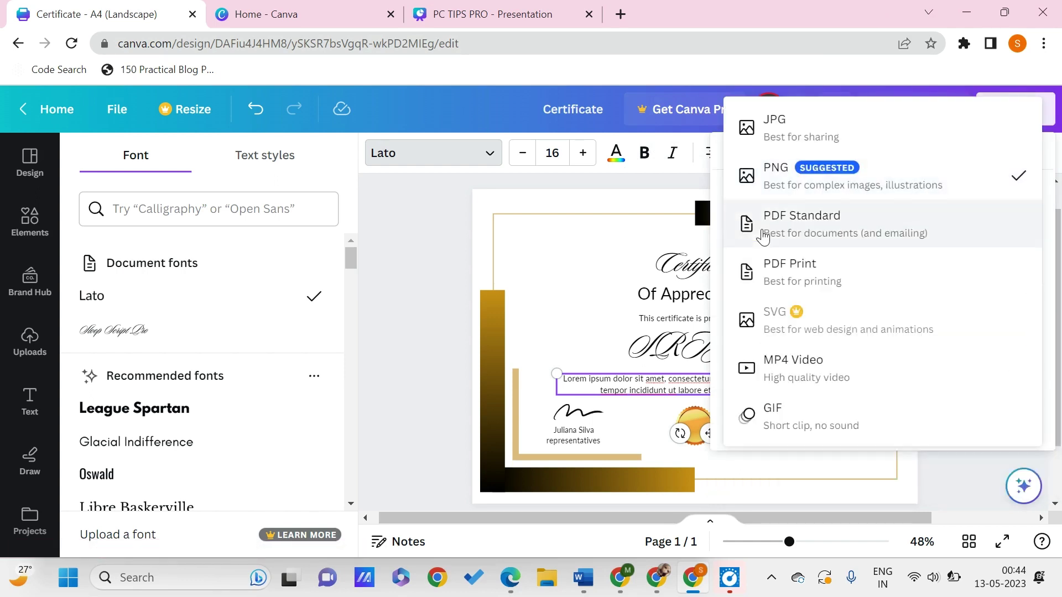
left_click(638, 189)
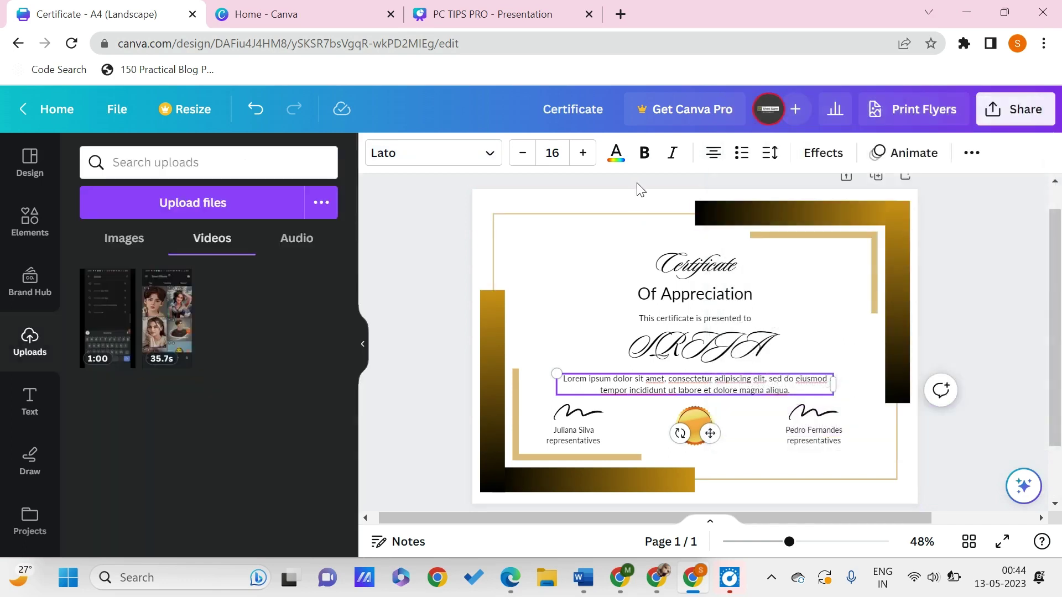
Step: Download the certificate as PNG to Certificate.png and preview it in Photos
left_click(1007, 111)
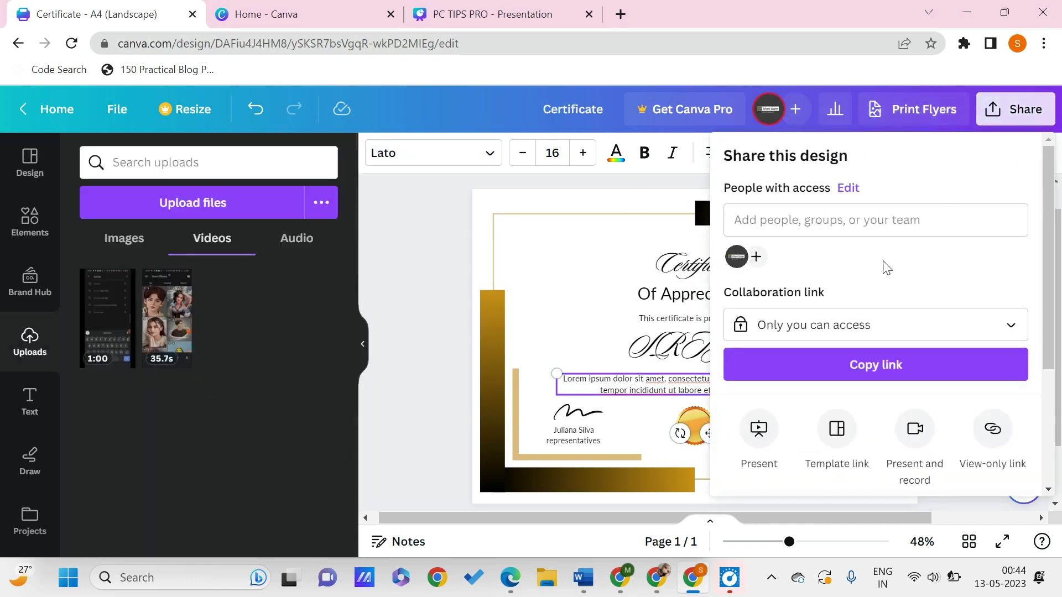
scroll(780, 426, "down", 3)
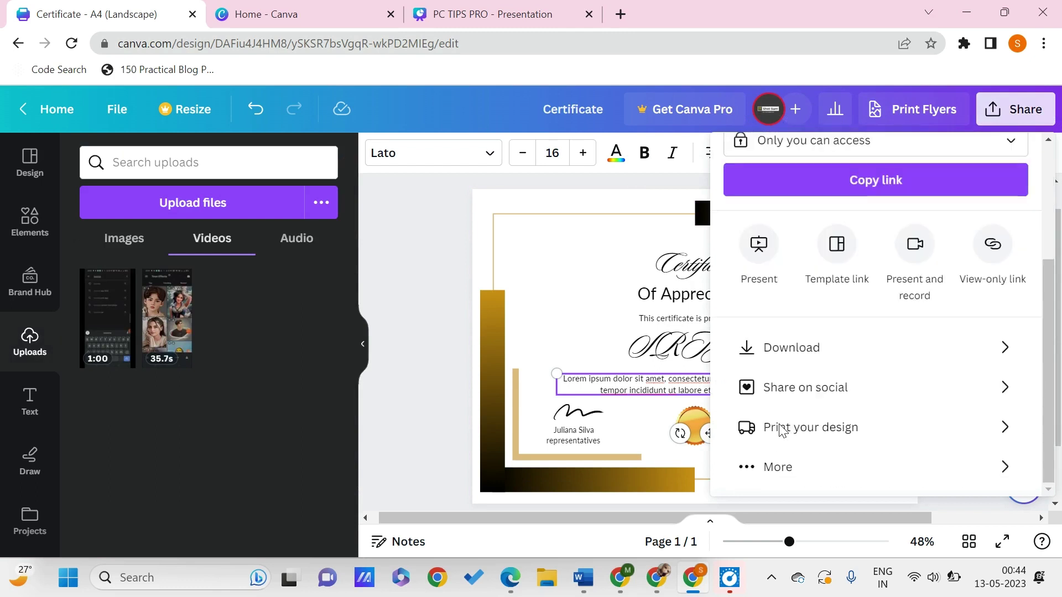
left_click(785, 348)
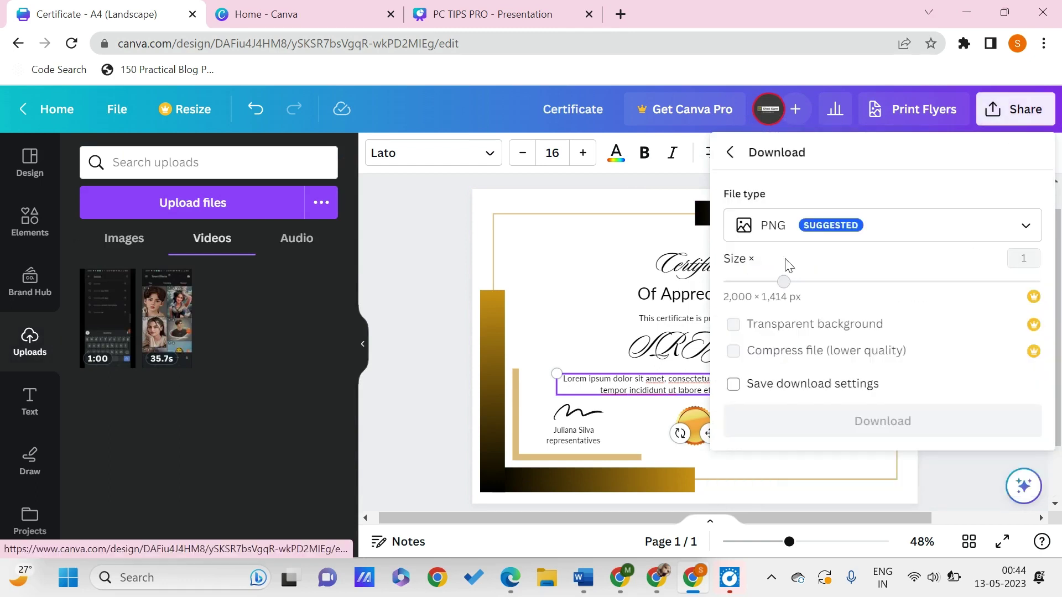
left_click(794, 426)
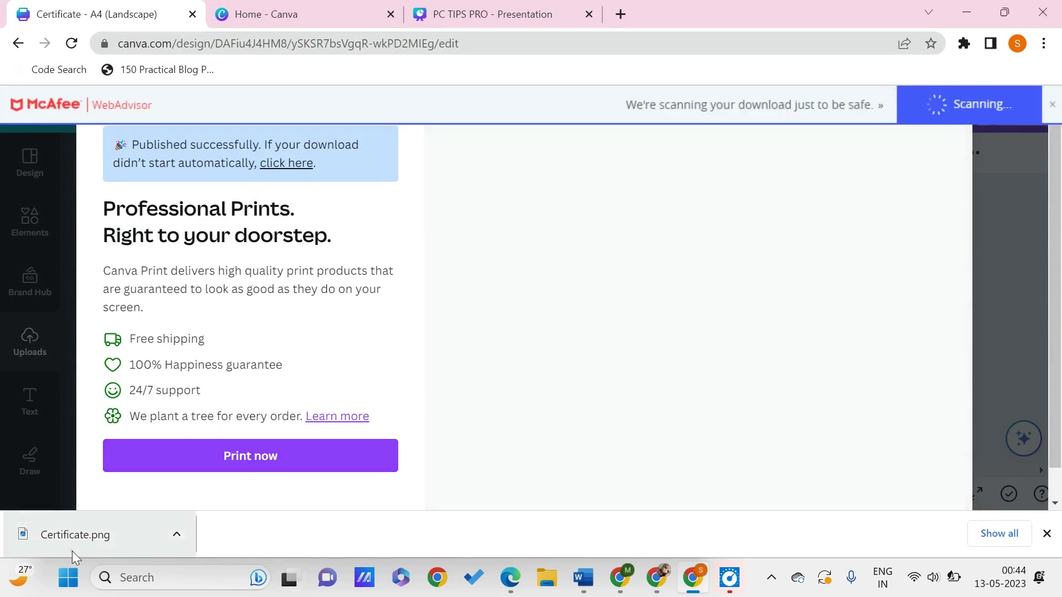
left_click(72, 551)
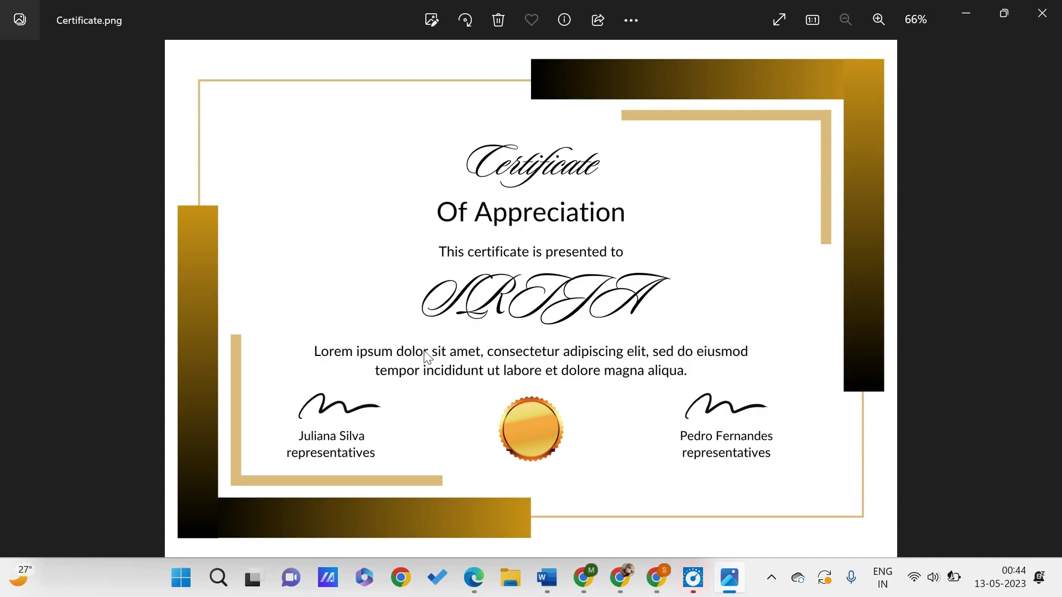
left_click(1042, 14)
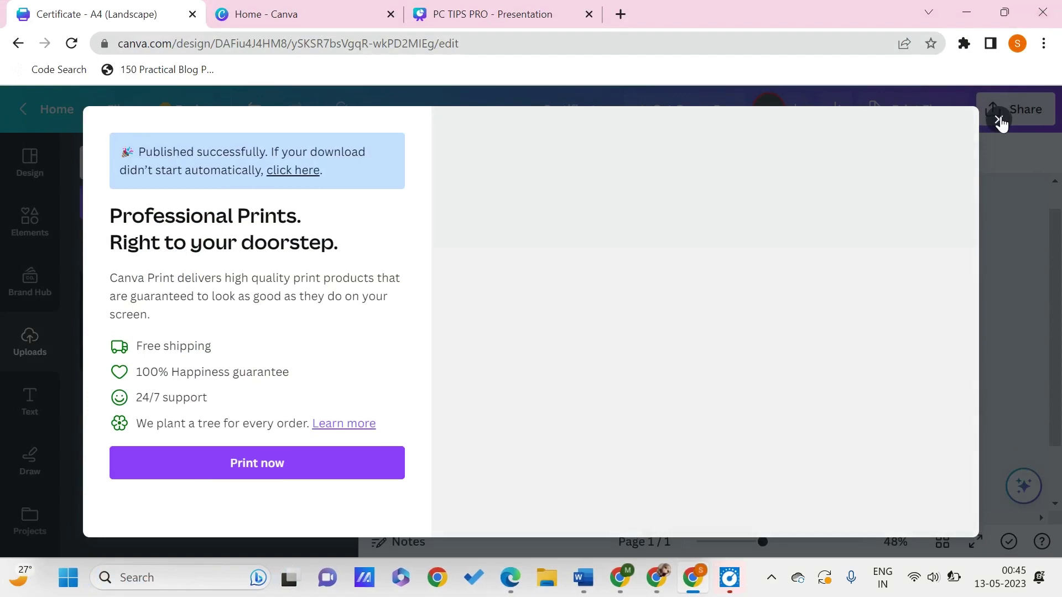
Step: Close the 'Published successfully' print dialog to return to the gradient-framed certificate
left_click(999, 116)
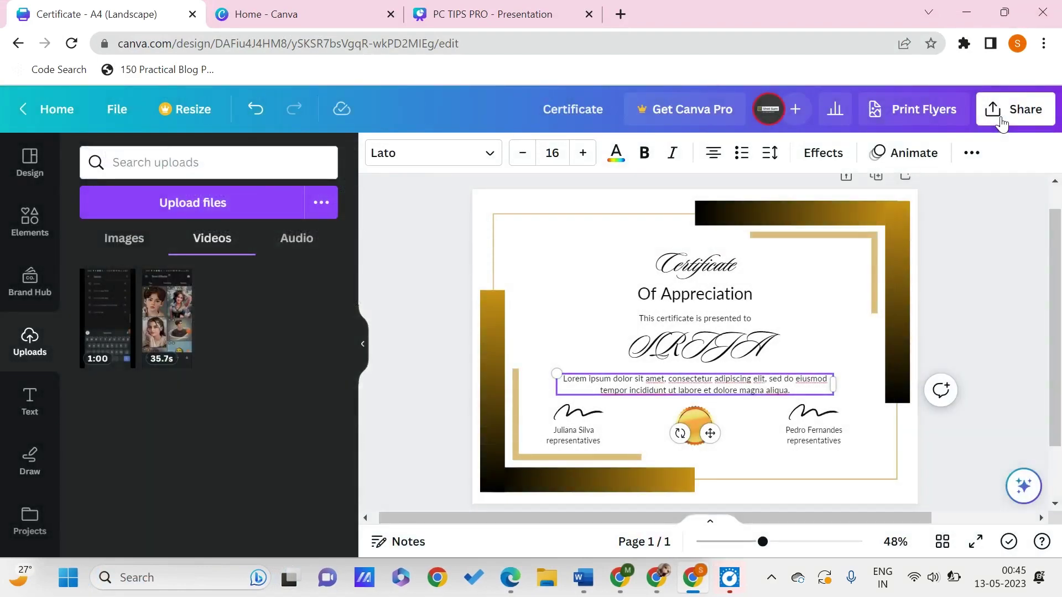